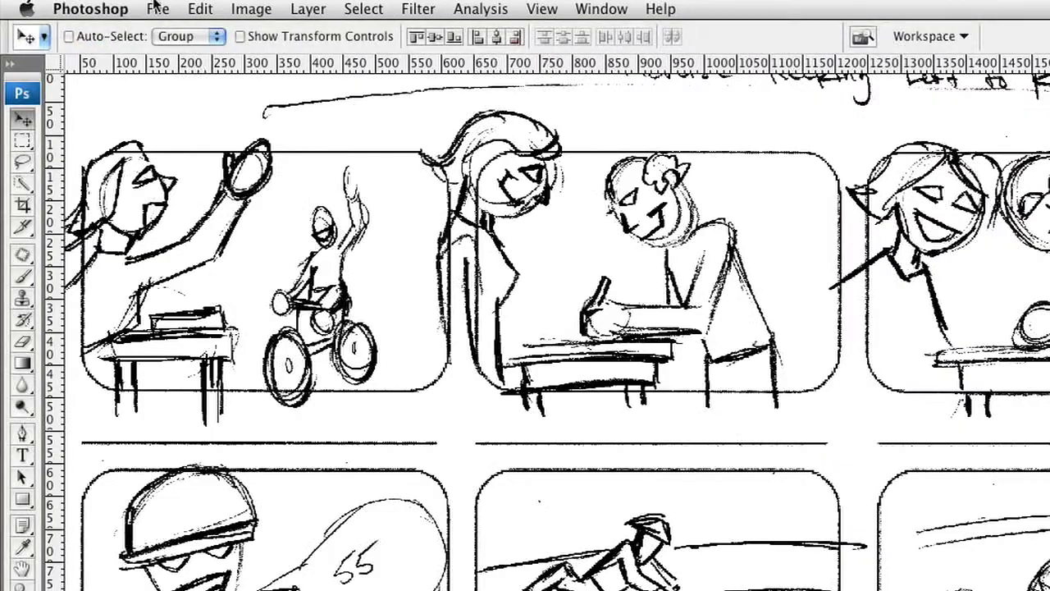
# Copy the merged content of all visible layers and paste it as a new layer
pyautogui.click(174, 8)
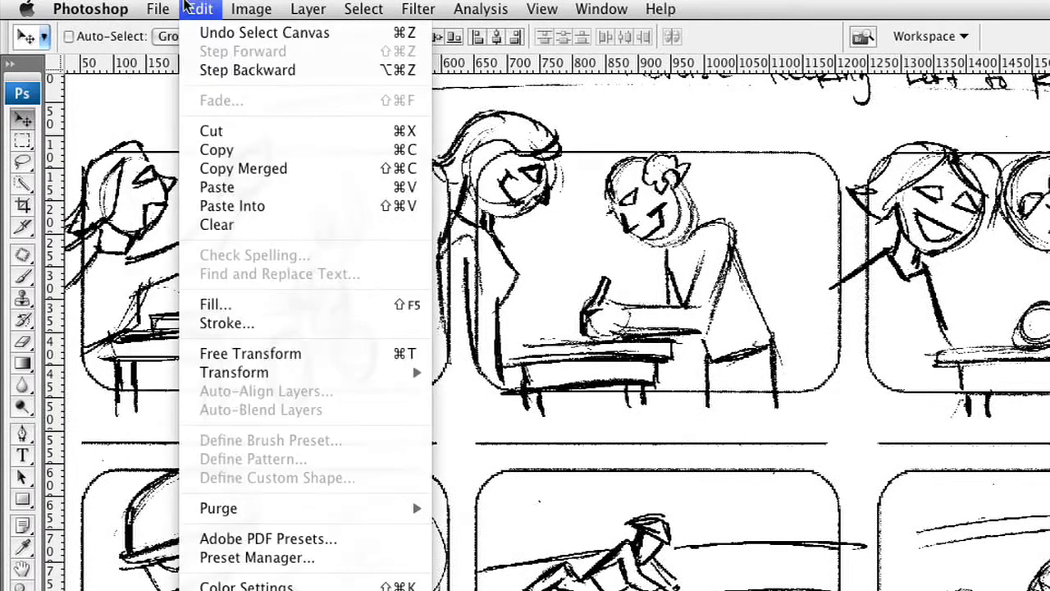
pyautogui.click(235, 172)
pyautogui.hotkey('ctrl', 'v')
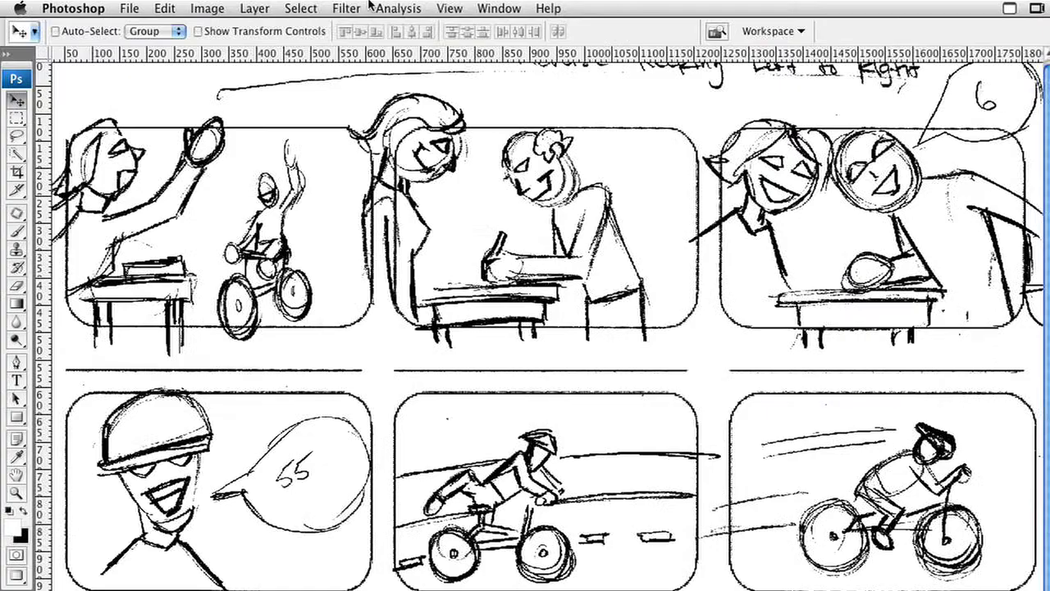
# Apply a Gaussian Blur with a radius of 2.0 pixels to the pasted layer
pyautogui.click(346, 8)
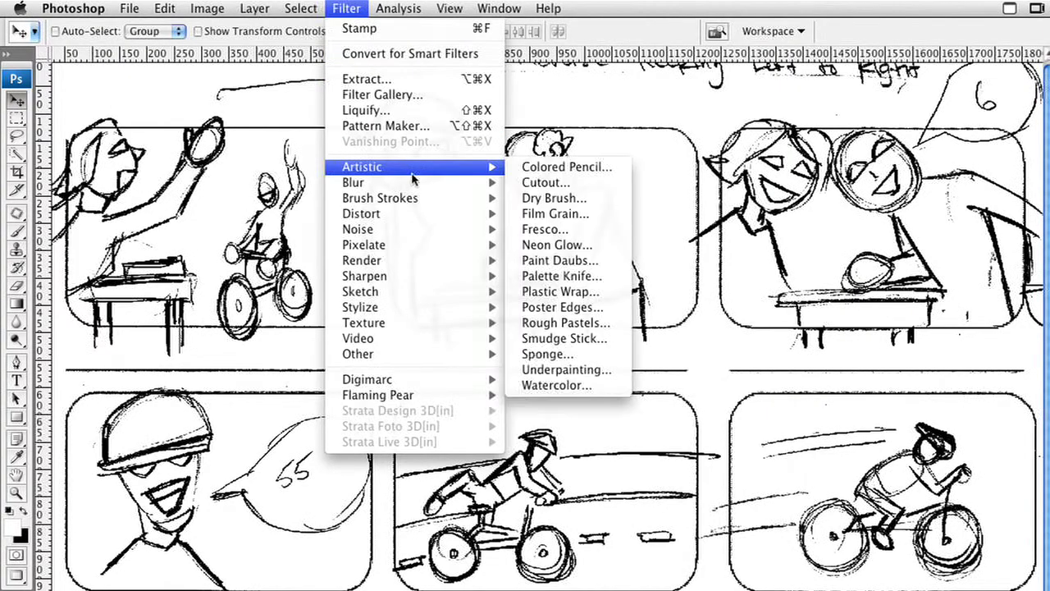
pyautogui.moveTo(415, 182)
pyautogui.click(555, 245)
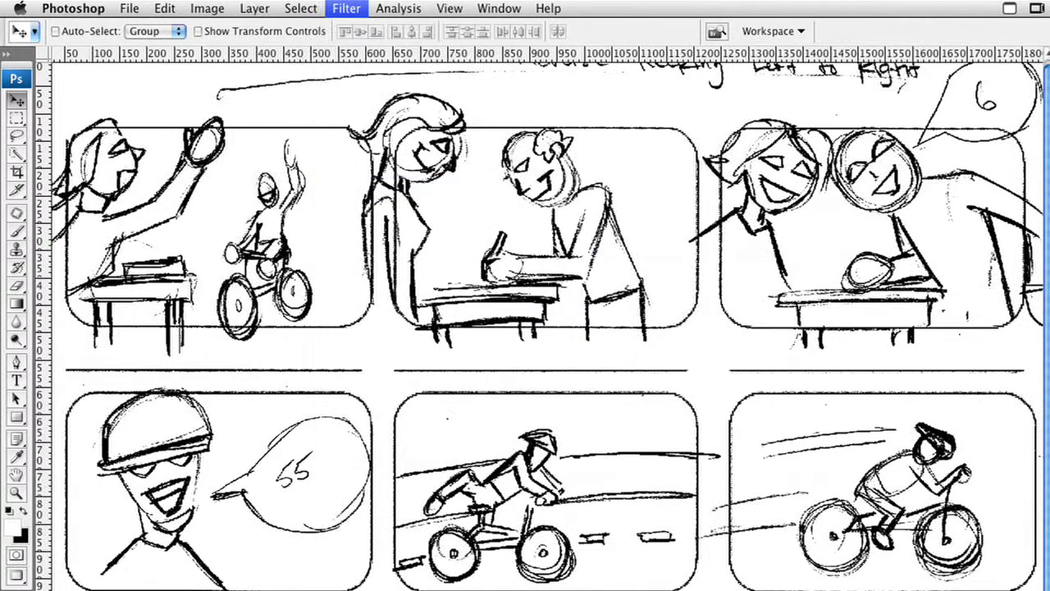
pyautogui.moveTo(570, 469); pyautogui.dragTo(581, 467)
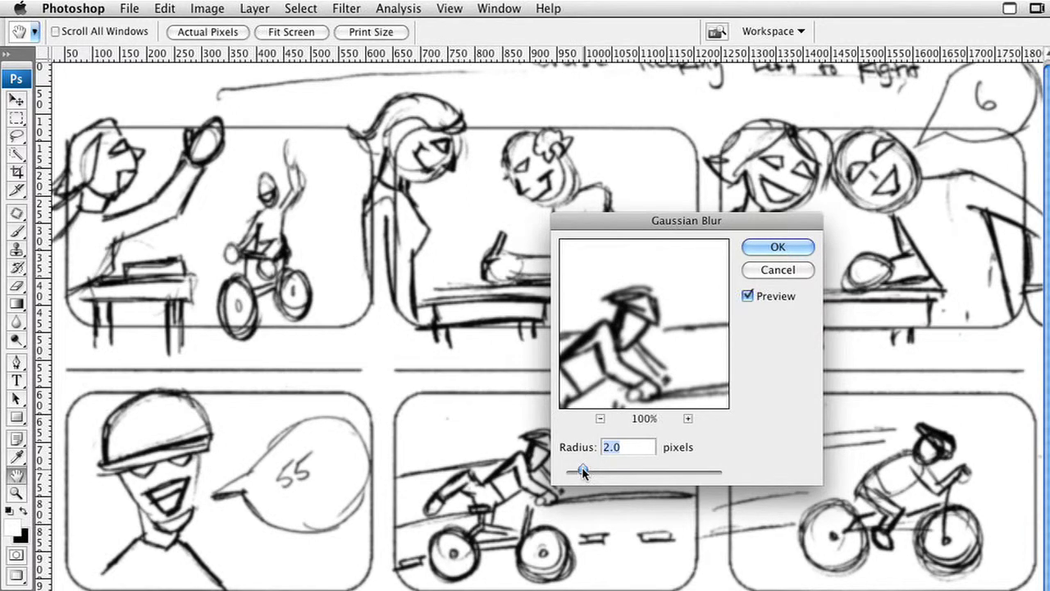
pyautogui.press('Escape')
pyautogui.press('v')
# Sharpen the blurred line art with Levels, setting the black input to 94 and the white input to 197
pyautogui.press('super+l')
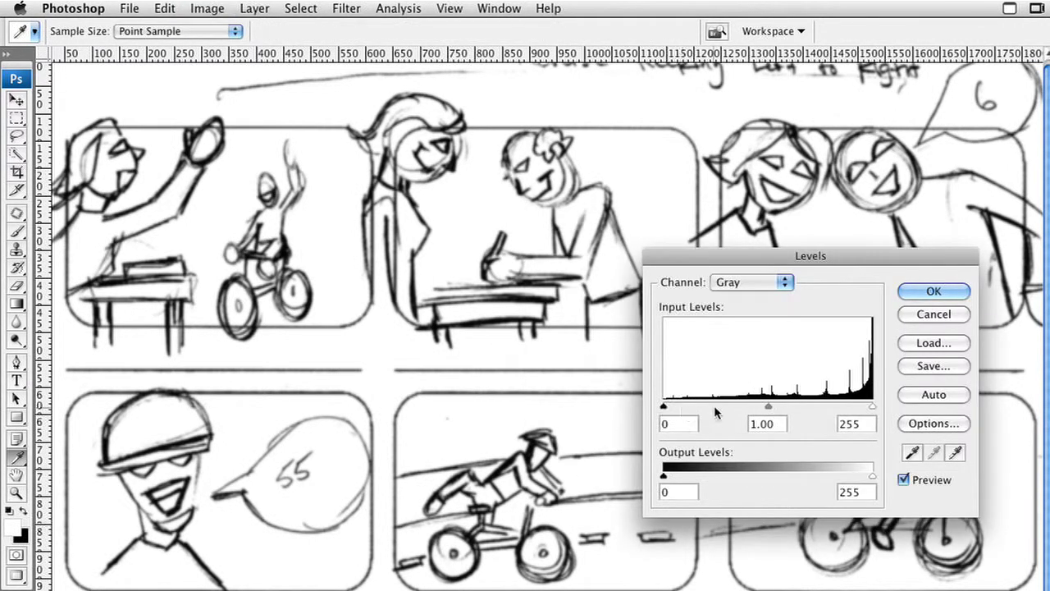
pyautogui.moveTo(667, 410); pyautogui.dragTo(741, 408)
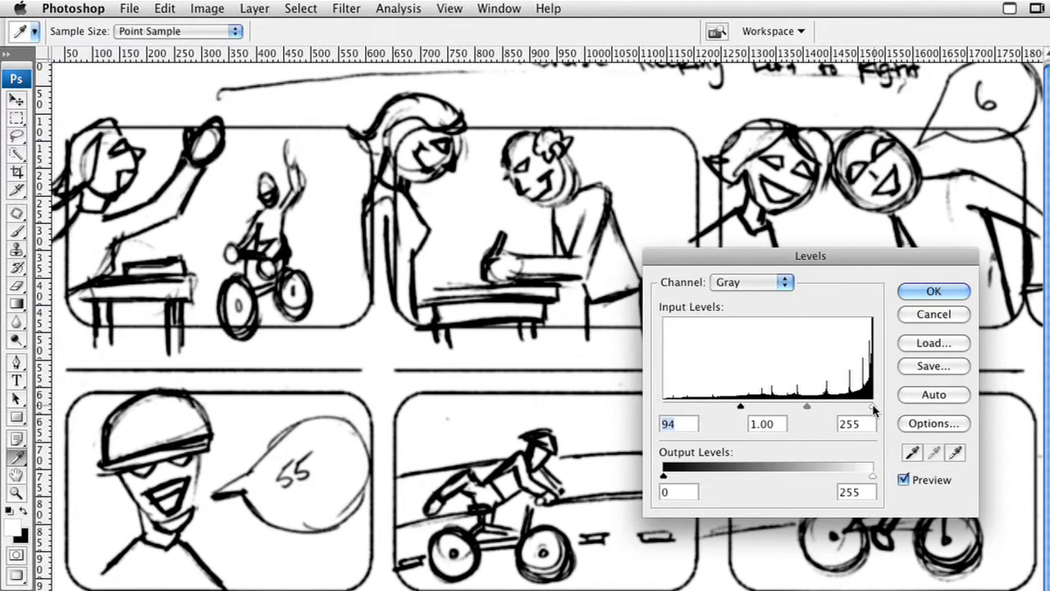
pyautogui.moveTo(873, 410); pyautogui.dragTo(823, 403)
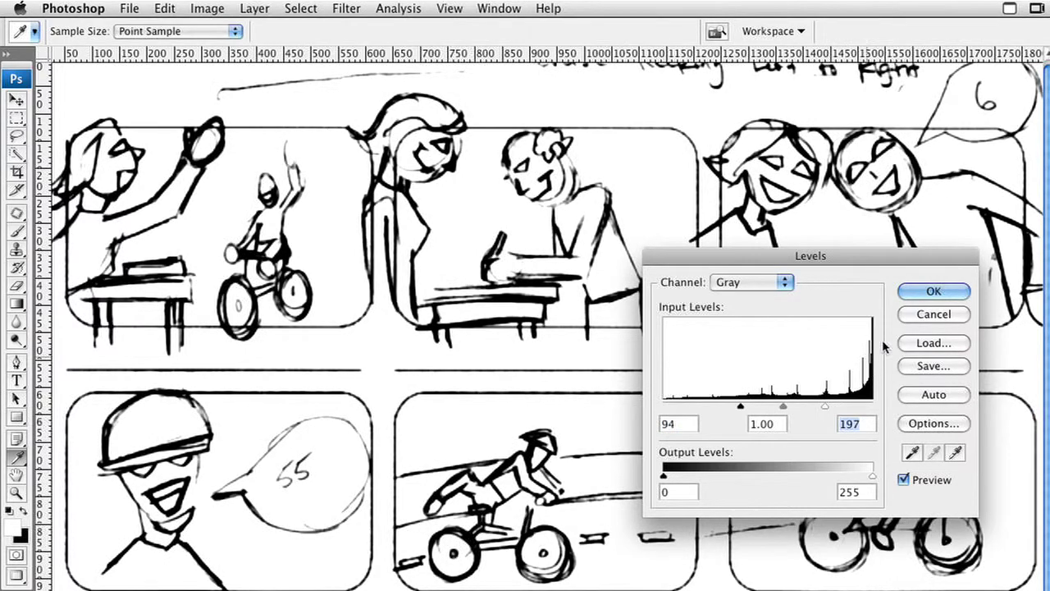
pyautogui.click(933, 291)
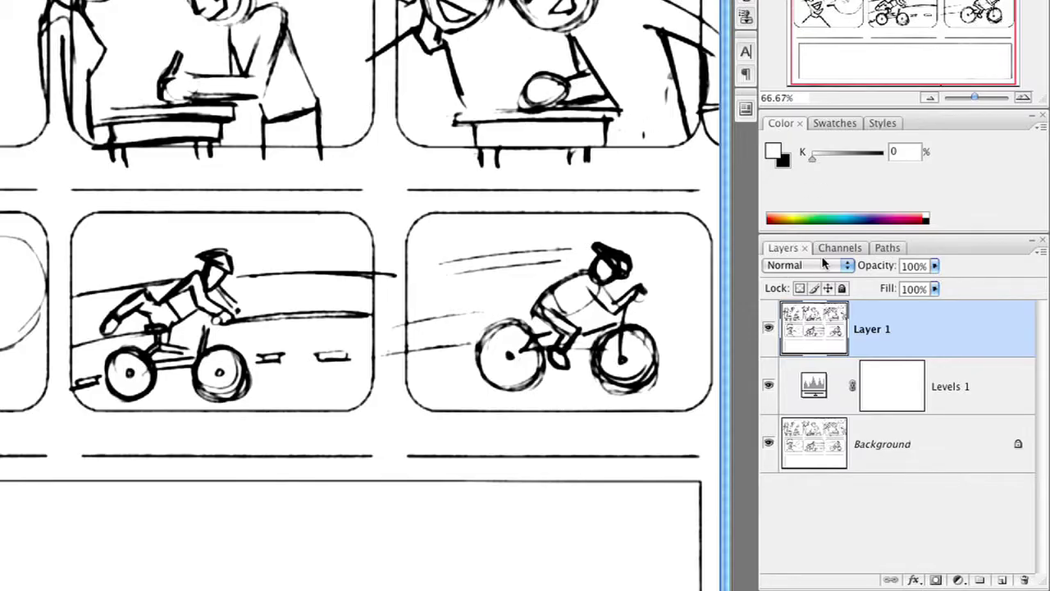
# Set Layer 1's blend mode to Multiply and toggle its visibility to compare the line work with and without it
pyautogui.click(824, 264)
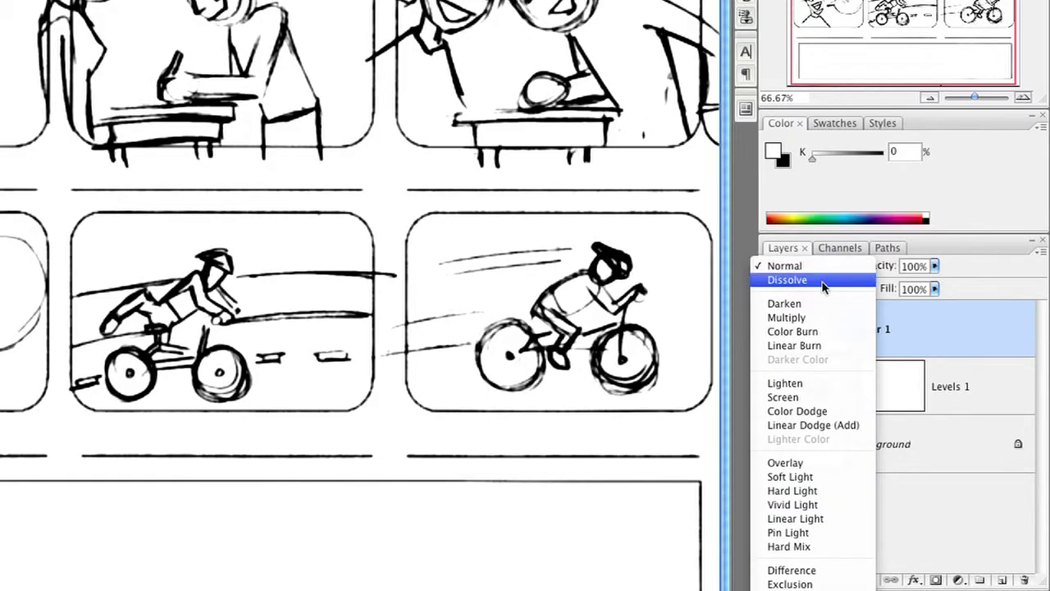
pyautogui.click(816, 318)
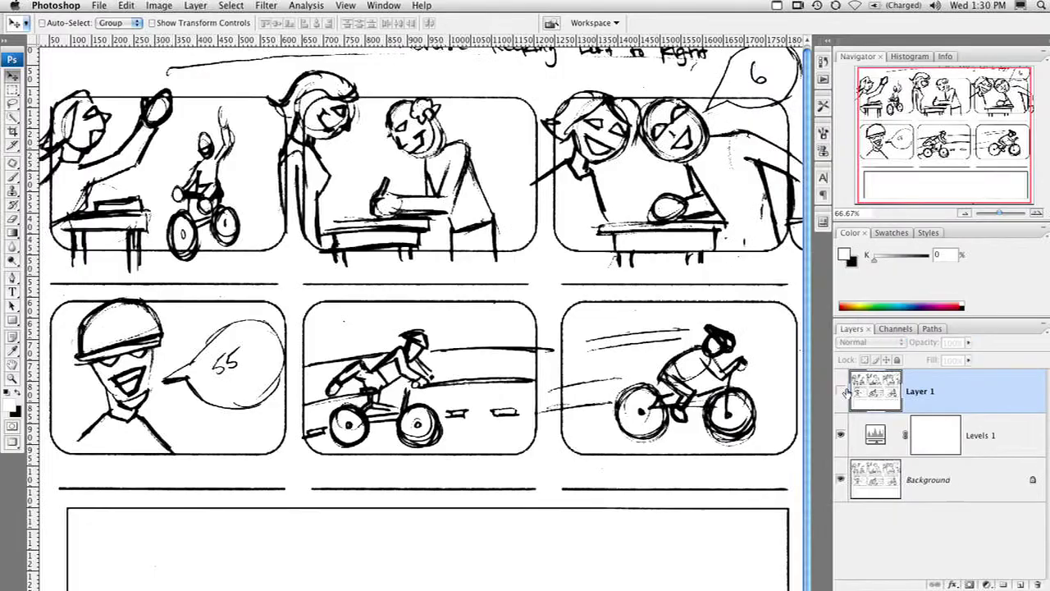
pyautogui.click(768, 328)
pyautogui.click(768, 328)
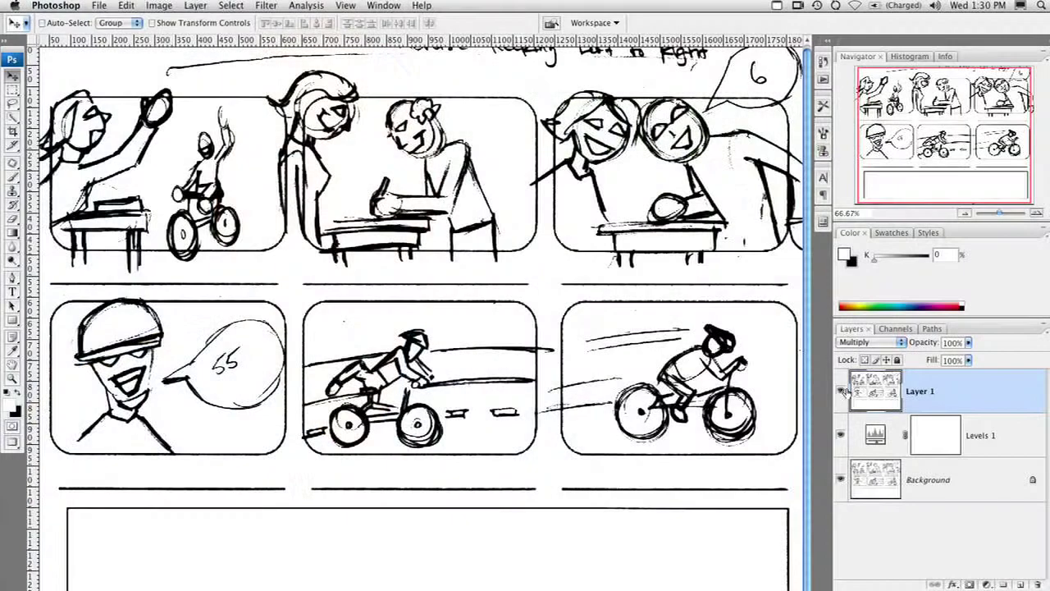
pyautogui.click(842, 392)
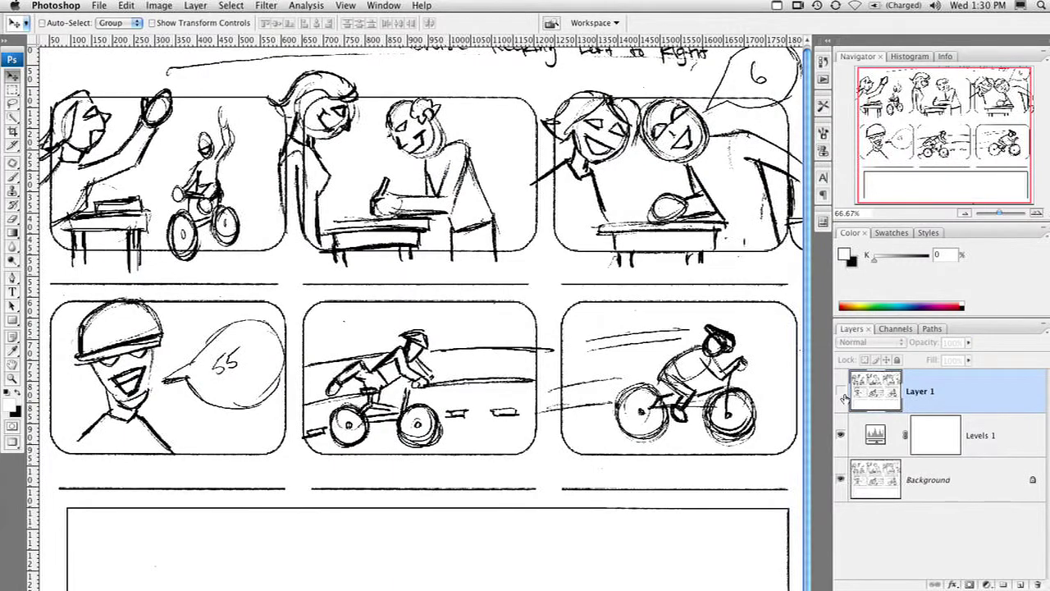
pyautogui.click(842, 392)
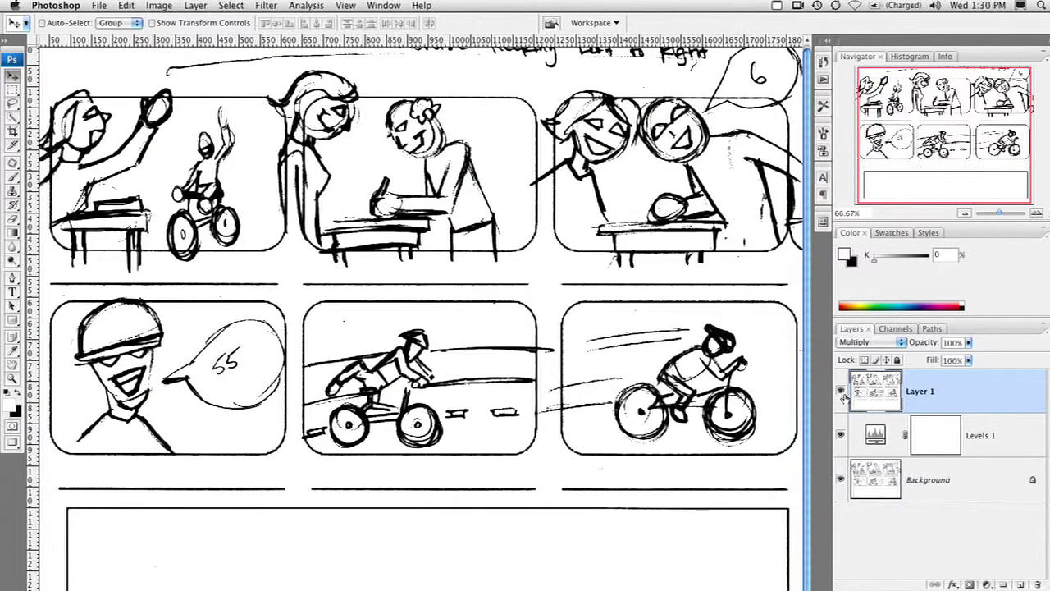
# Add an empty layer directly above the Levels 1 adjustment and ready the Brush tool at size 70
pyautogui.click(895, 431)
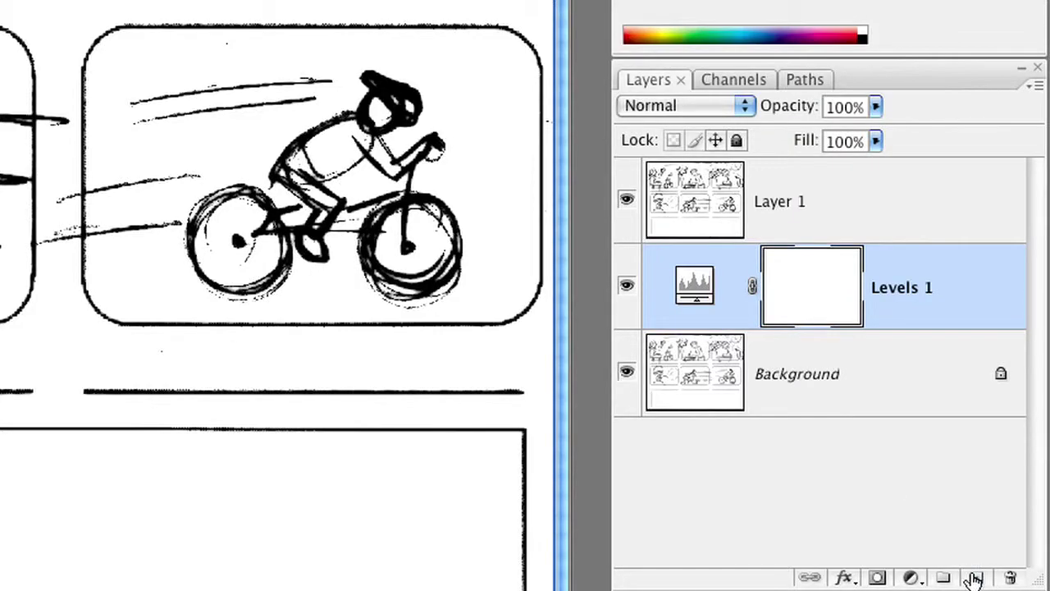
pyautogui.click(974, 578)
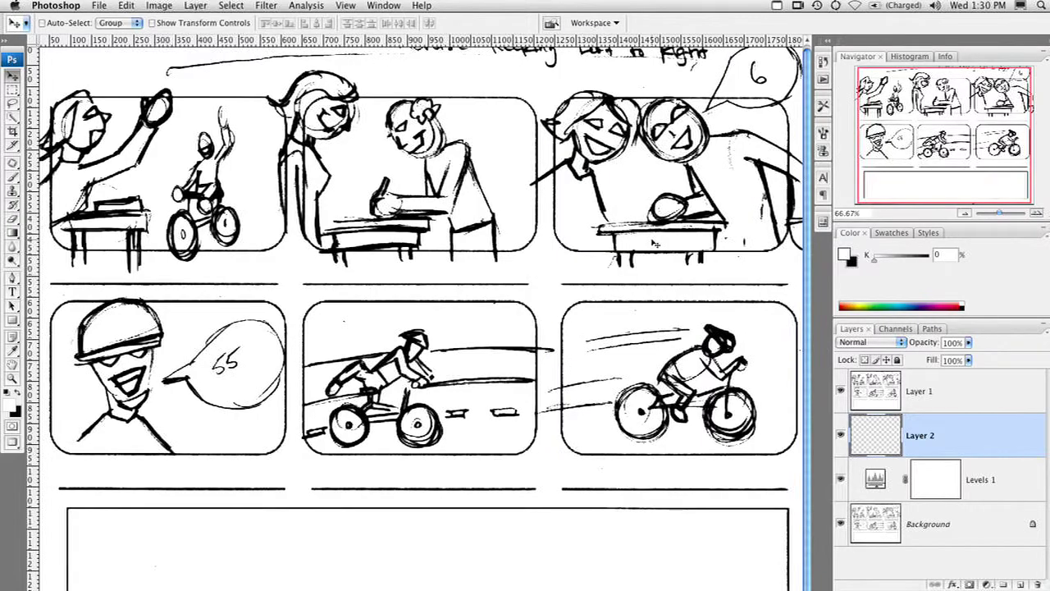
pyautogui.press('b')
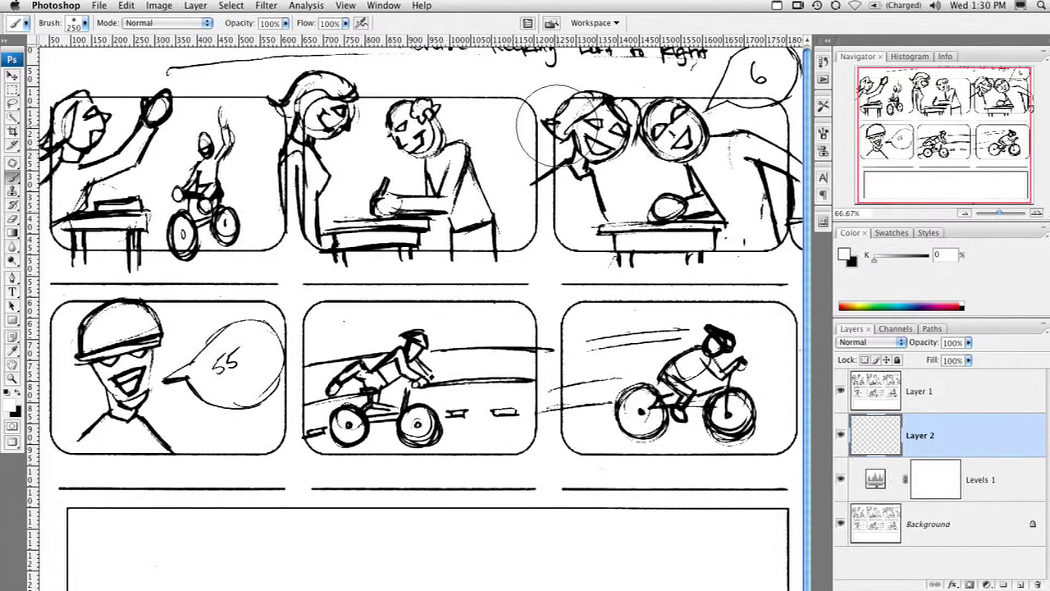
pyautogui.press('[')
pyautogui.press('[')
pyautogui.press('[')
pyautogui.press('[')
pyautogui.press('[')
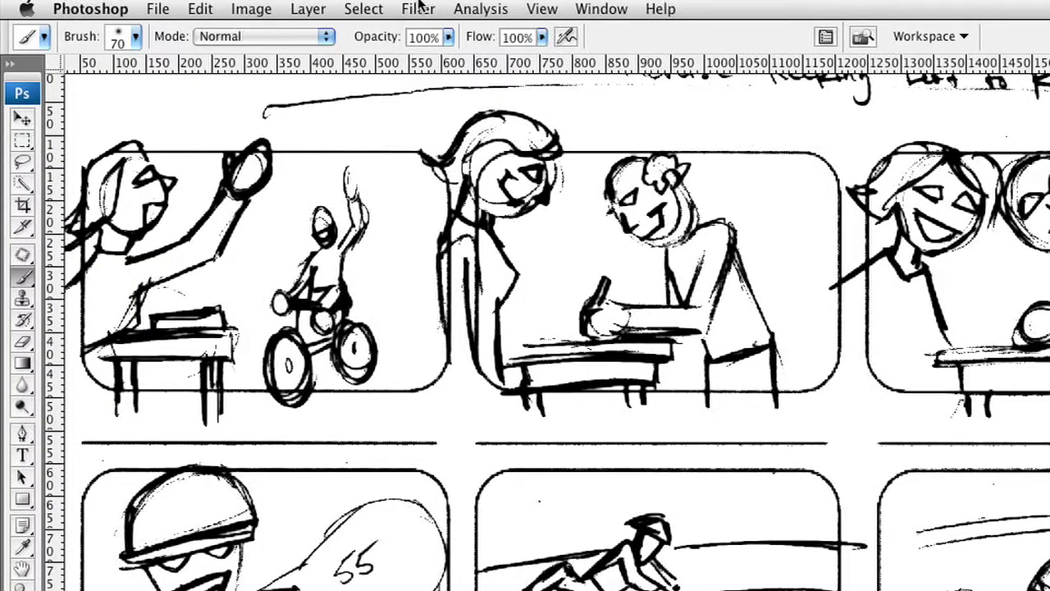
# Convert the image from grayscale to RGB Color without flattening the layers
pyautogui.click(273, 9)
pyautogui.moveTo(273, 32)
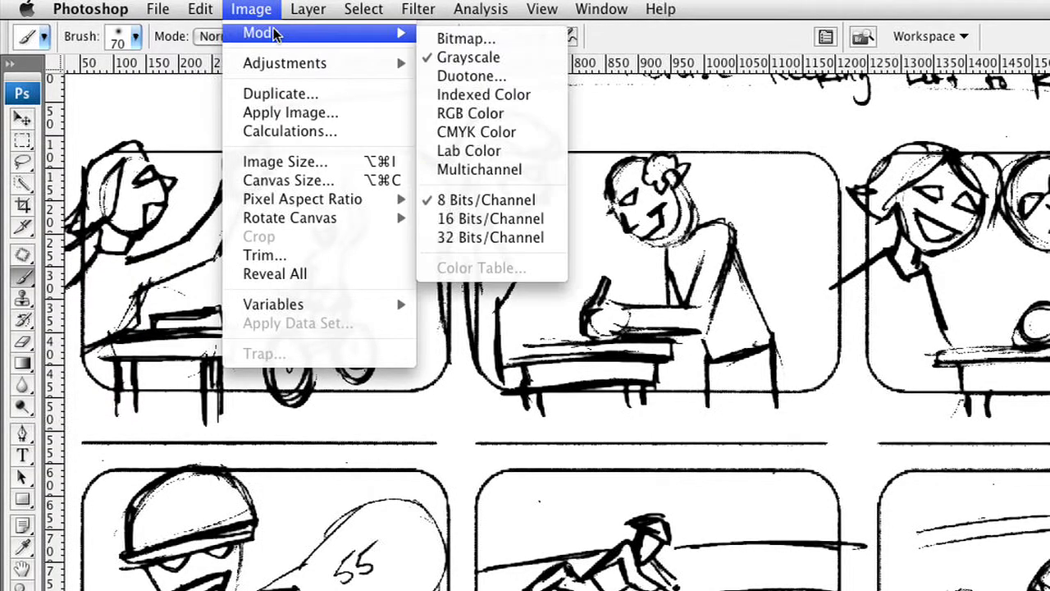
pyautogui.click(502, 113)
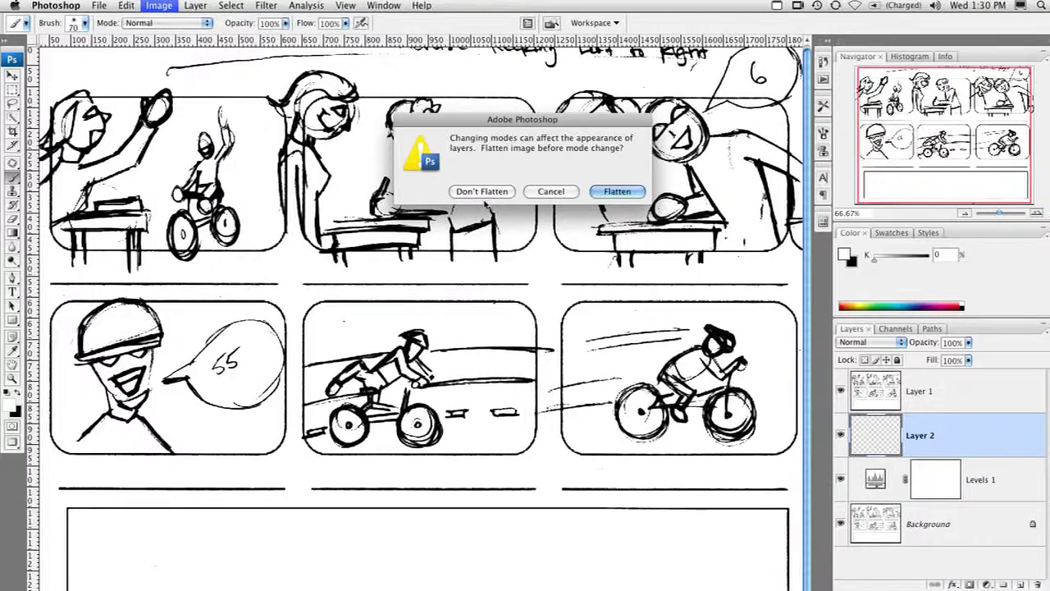
pyautogui.click(761, 299)
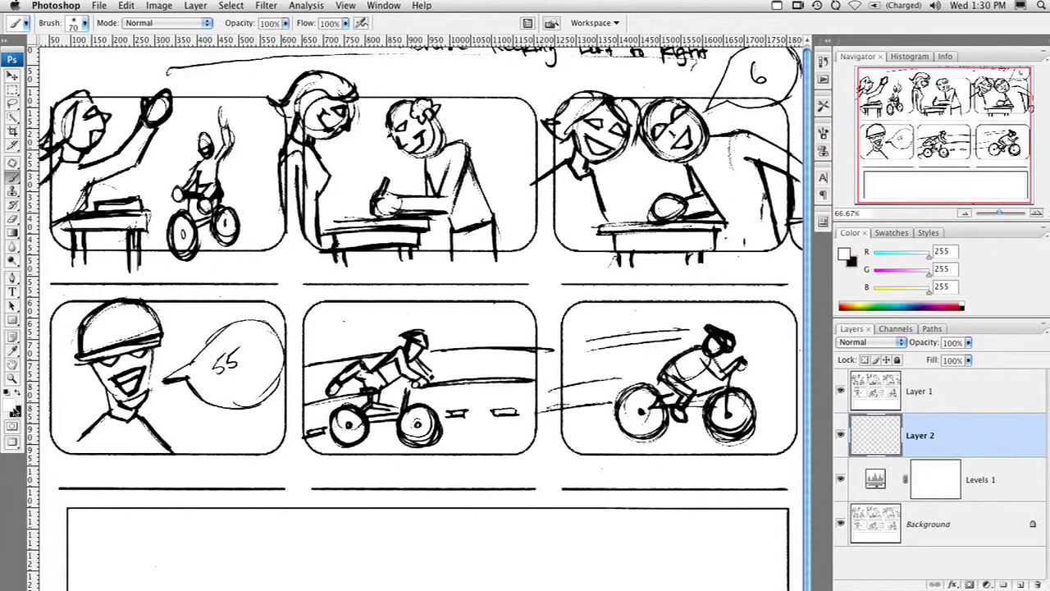
# Set the foreground color to a bright yellow, R 232, G 234, B 52
pyautogui.click(14, 408)
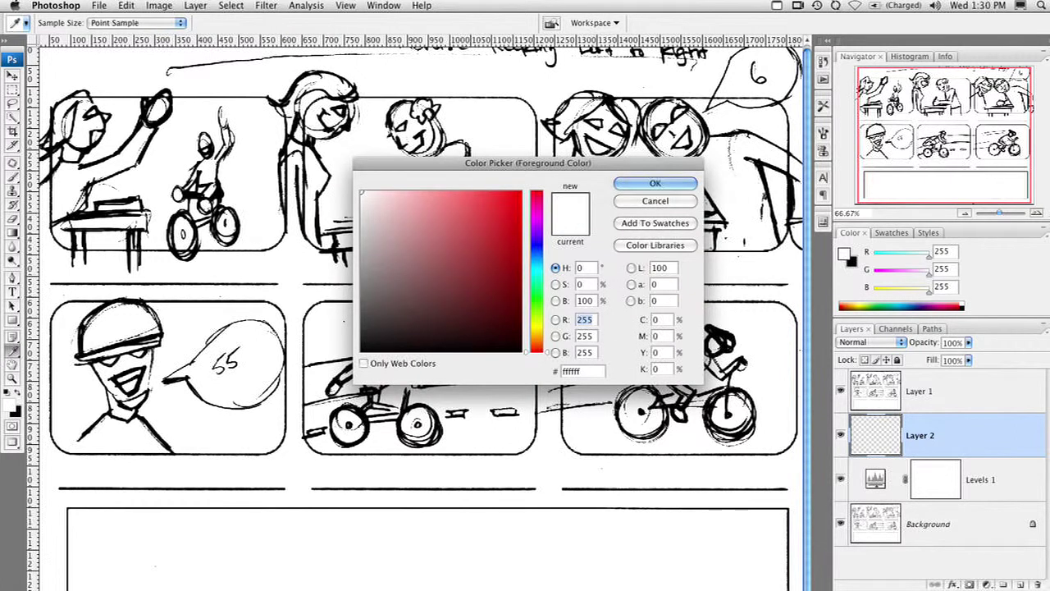
pyautogui.click(539, 325)
pyautogui.moveTo(468, 235)
pyautogui.mouseDown()
pyautogui.moveTo(462, 218)
pyautogui.moveTo(485, 203)
pyautogui.mouseUp()
pyautogui.click(654, 183)
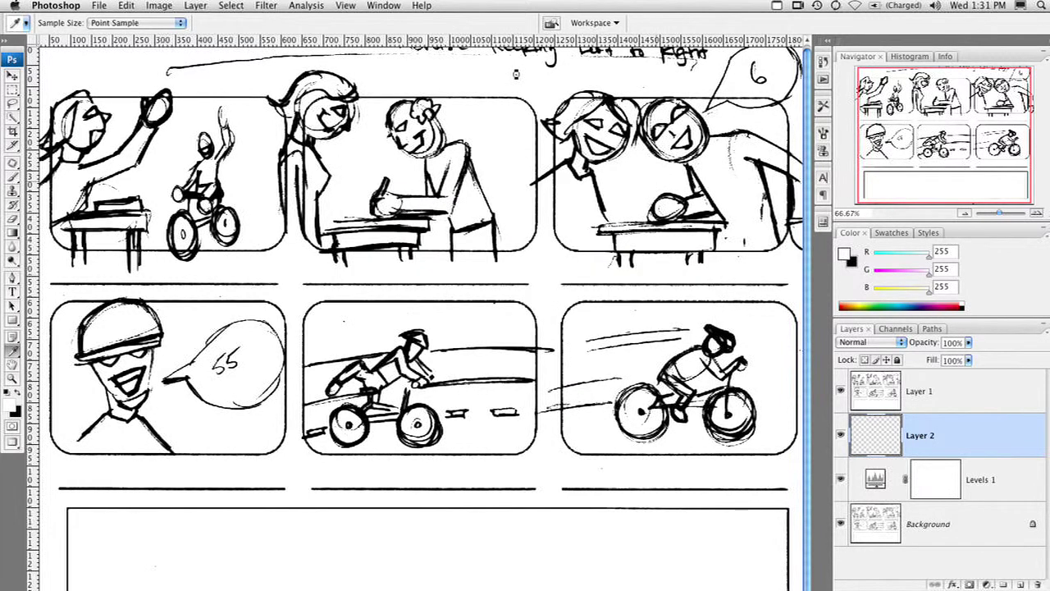
# Start coloring the woman's hair in the third storyboard panel with a yellow dab on Layer 2, using a size 50 brush
pyautogui.press('b')
pyautogui.press('z')
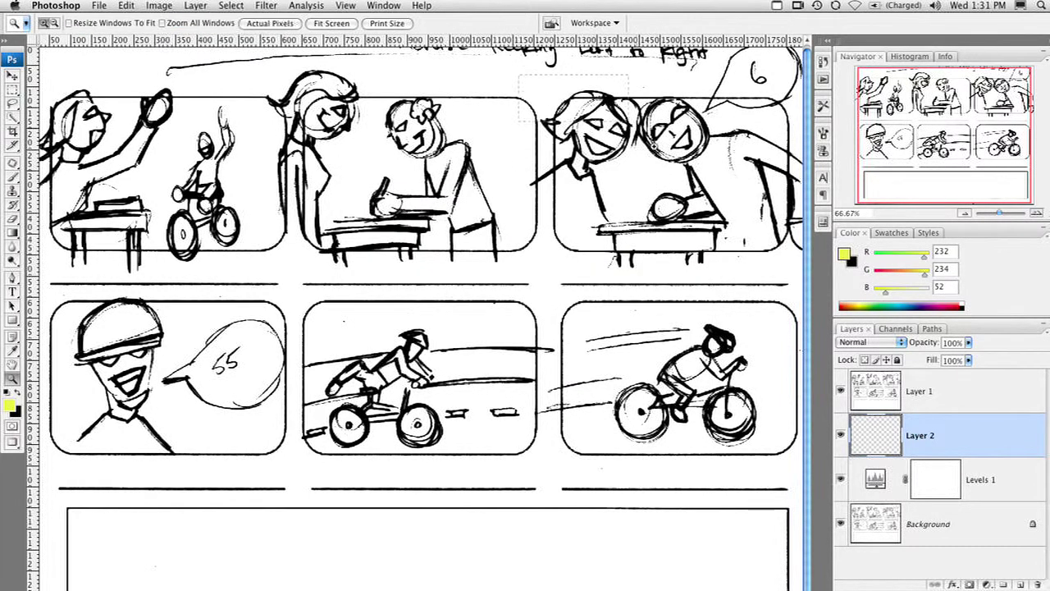
pyautogui.moveTo(679, 174); pyautogui.dragTo(679, 174)
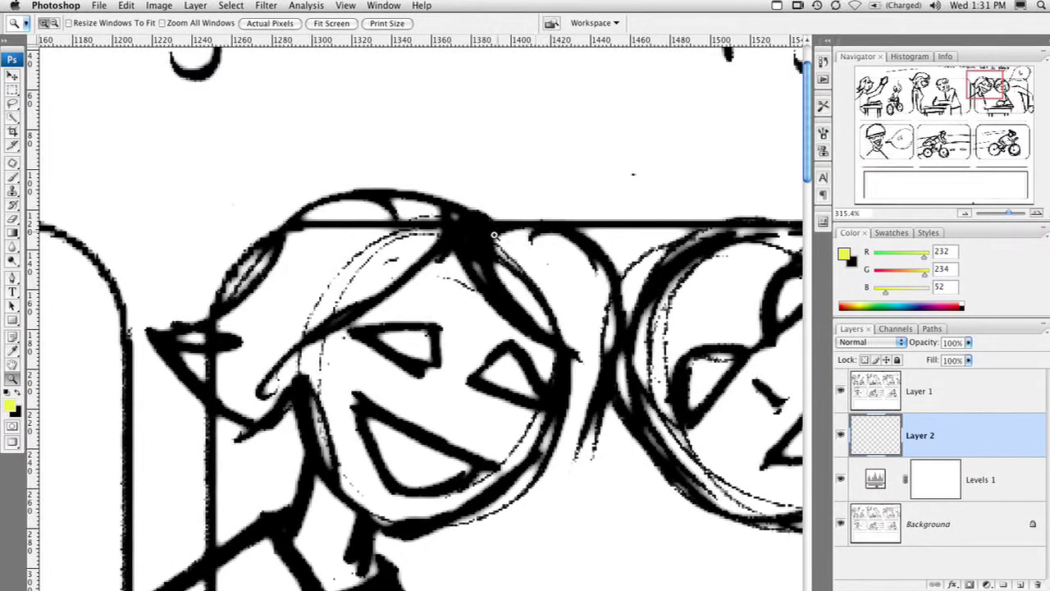
pyautogui.press('b')
pyautogui.press('[')
pyautogui.press('[')
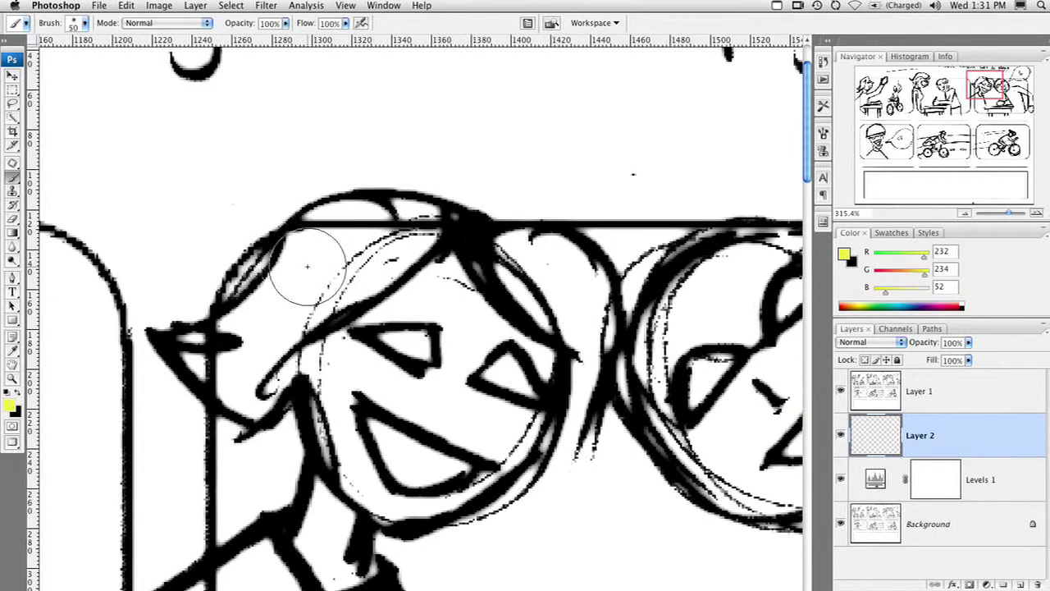
pyautogui.moveTo(308, 267); pyautogui.dragTo(283, 285)
pyautogui.press(']')
pyautogui.press(']')
pyautogui.press('[')
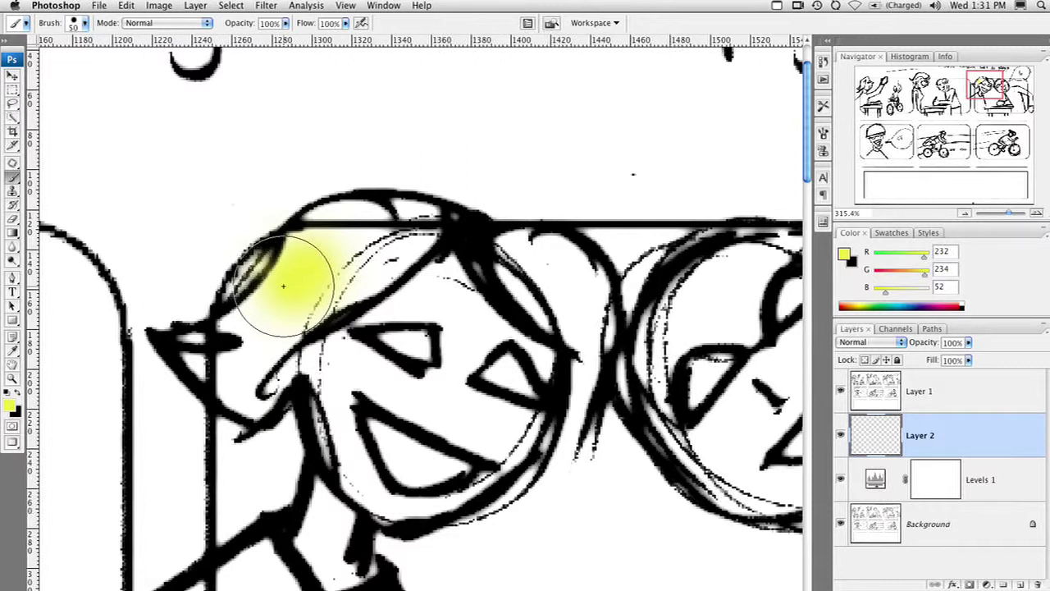
# Hide Layer 1 and paint the rest of the woman's hair yellow on Layer 2, reducing the brush to 15 for the edges
pyautogui.click(841, 393)
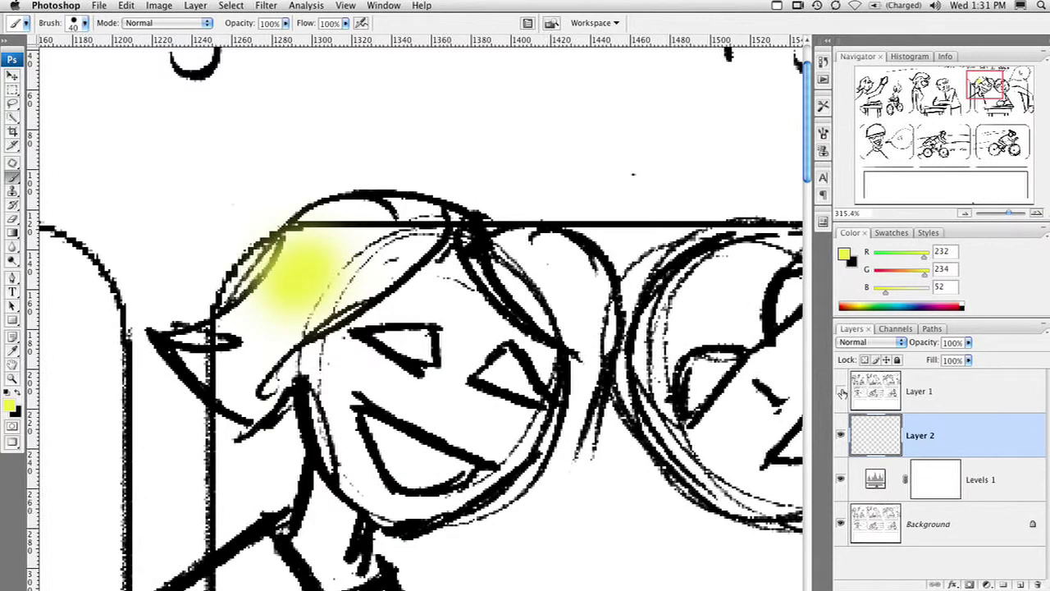
pyautogui.click(343, 267)
pyautogui.moveTo(364, 262)
pyautogui.mouseDown()
pyautogui.moveTo(383, 235)
pyautogui.moveTo(420, 229)
pyautogui.moveTo(335, 227)
pyautogui.moveTo(257, 295)
pyautogui.moveTo(273, 270)
pyautogui.moveTo(222, 347)
pyautogui.moveTo(190, 349)
pyautogui.mouseUp()
pyautogui.press('[')
pyautogui.press('[')
pyautogui.press('[')
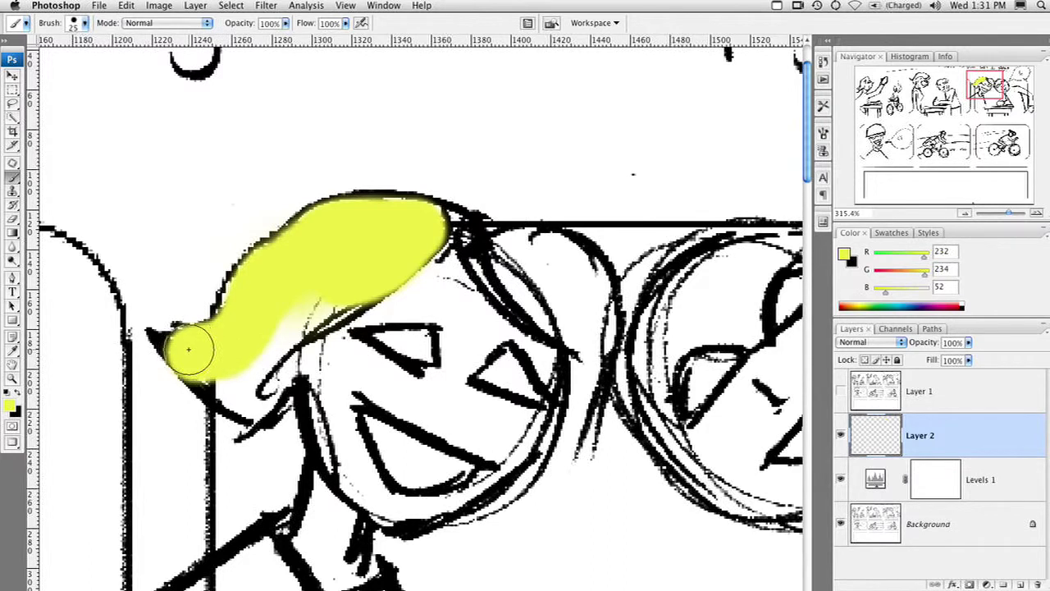
pyautogui.moveTo(202, 363)
pyautogui.mouseDown()
pyautogui.moveTo(252, 409)
pyautogui.moveTo(289, 356)
pyautogui.moveTo(236, 391)
pyautogui.moveTo(272, 354)
pyautogui.moveTo(296, 302)
pyautogui.moveTo(297, 322)
pyautogui.moveTo(283, 333)
pyautogui.moveTo(360, 296)
pyautogui.mouseUp()
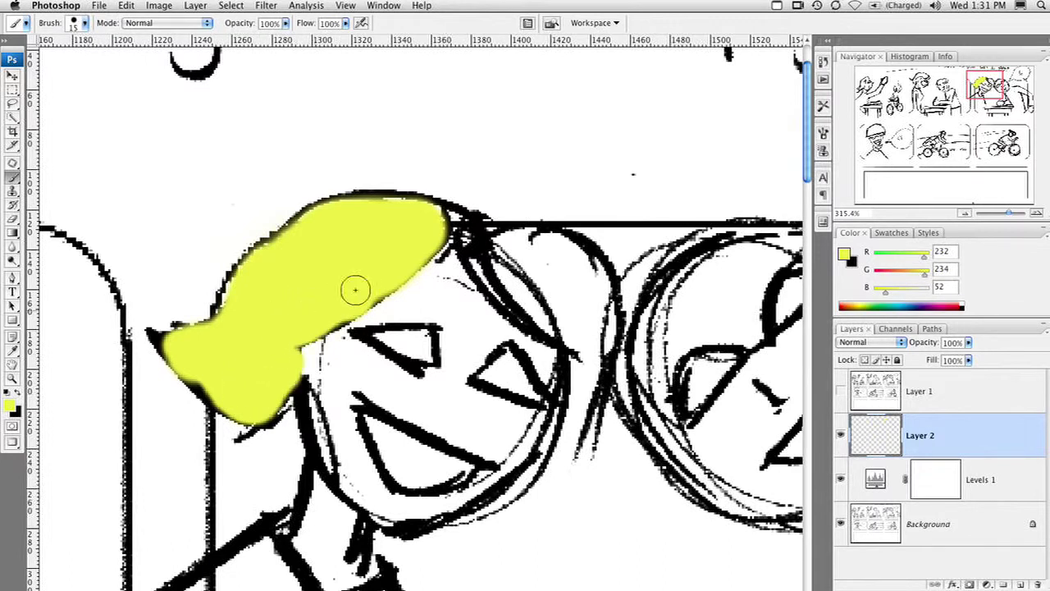
pyautogui.moveTo(493, 262)
pyautogui.mouseDown()
pyautogui.moveTo(452, 222)
pyautogui.moveTo(507, 287)
pyautogui.moveTo(573, 325)
pyautogui.moveTo(543, 310)
pyautogui.moveTo(587, 362)
pyautogui.moveTo(578, 427)
pyautogui.moveTo(592, 312)
pyautogui.moveTo(597, 349)
pyautogui.moveTo(612, 285)
pyautogui.moveTo(589, 248)
pyautogui.moveTo(596, 311)
pyautogui.moveTo(505, 255)
pyautogui.moveTo(525, 242)
pyautogui.moveTo(504, 246)
pyautogui.moveTo(548, 250)
pyautogui.moveTo(575, 276)
pyautogui.mouseUp()
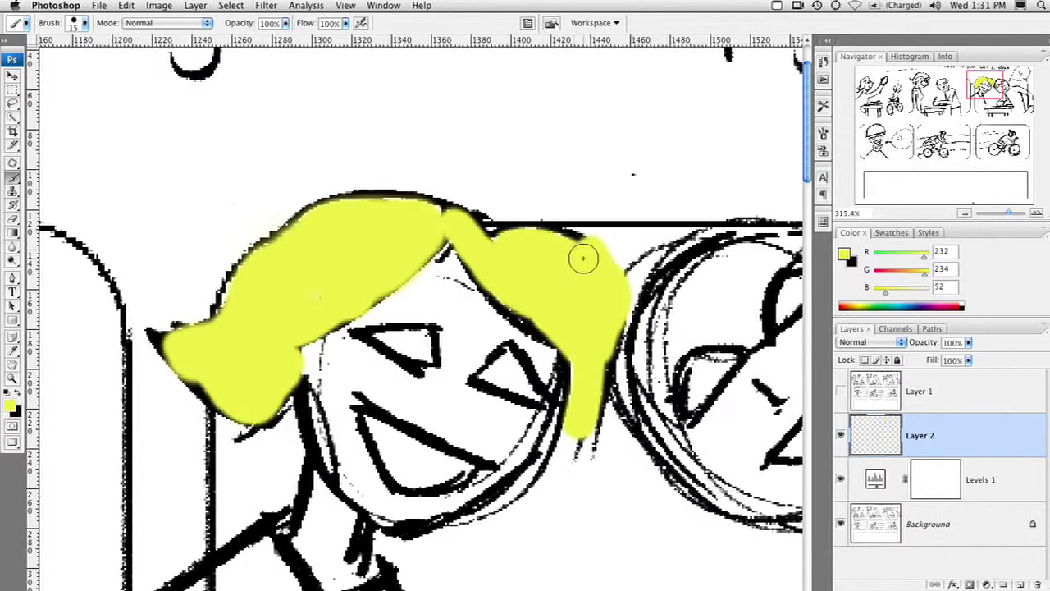
# Erase the yellow spill outside the right-hand part of the woman's hair on Layer 2, and show Layer 1 again
pyautogui.press('e')
pyautogui.moveTo(598, 246)
pyautogui.mouseDown()
pyautogui.moveTo(604, 216)
pyautogui.moveTo(629, 241)
pyautogui.moveTo(628, 227)
pyautogui.moveTo(621, 258)
pyautogui.moveTo(649, 267)
pyautogui.mouseUp()
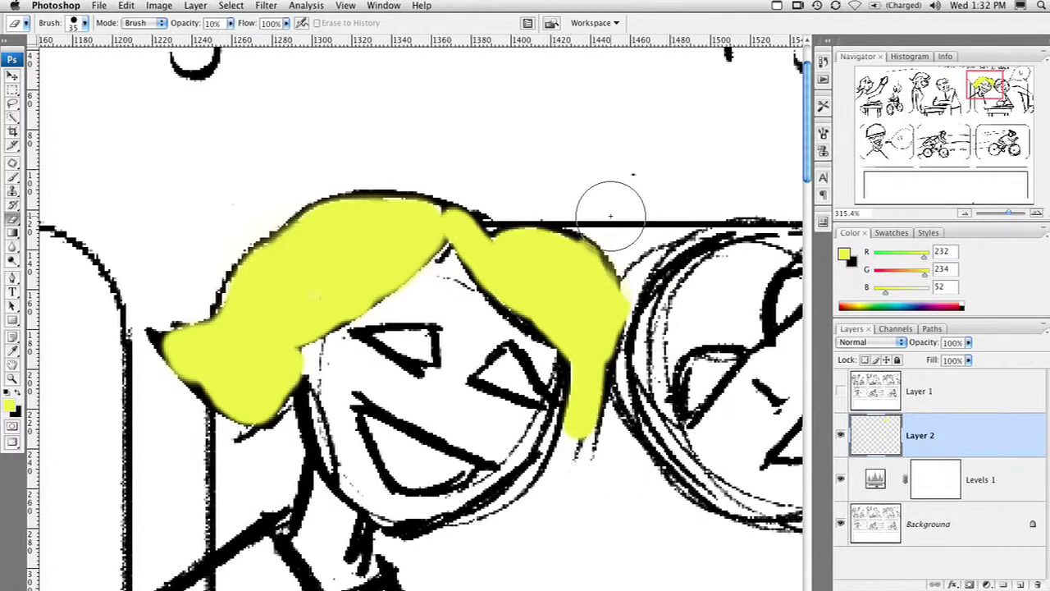
pyautogui.click(840, 393)
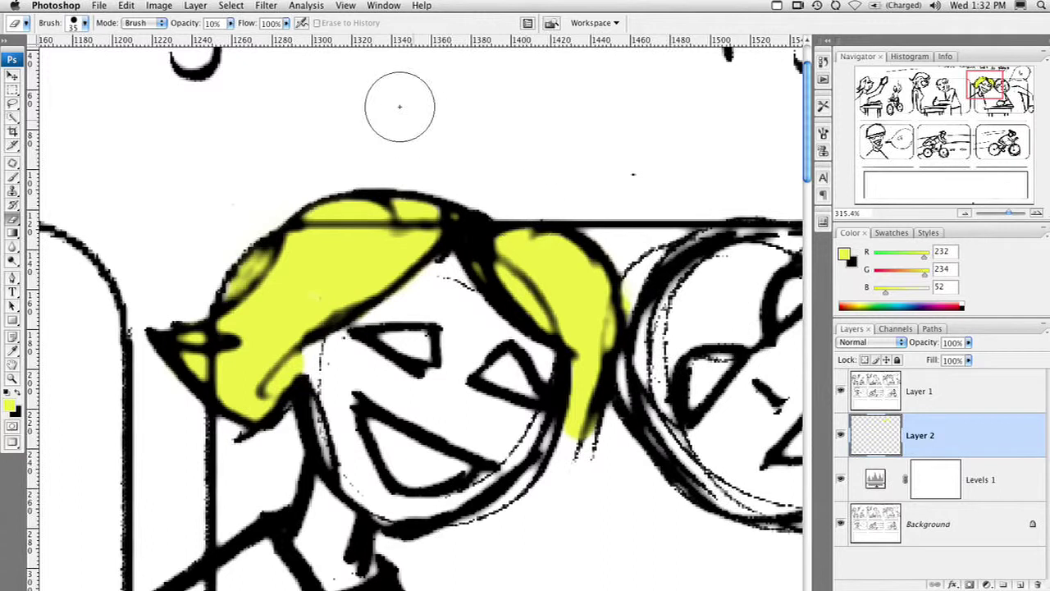
# Set the Eraser's opacity to 100% and erase the panel frame line crossing the woman's hair on Layer 1
pyautogui.click(231, 23)
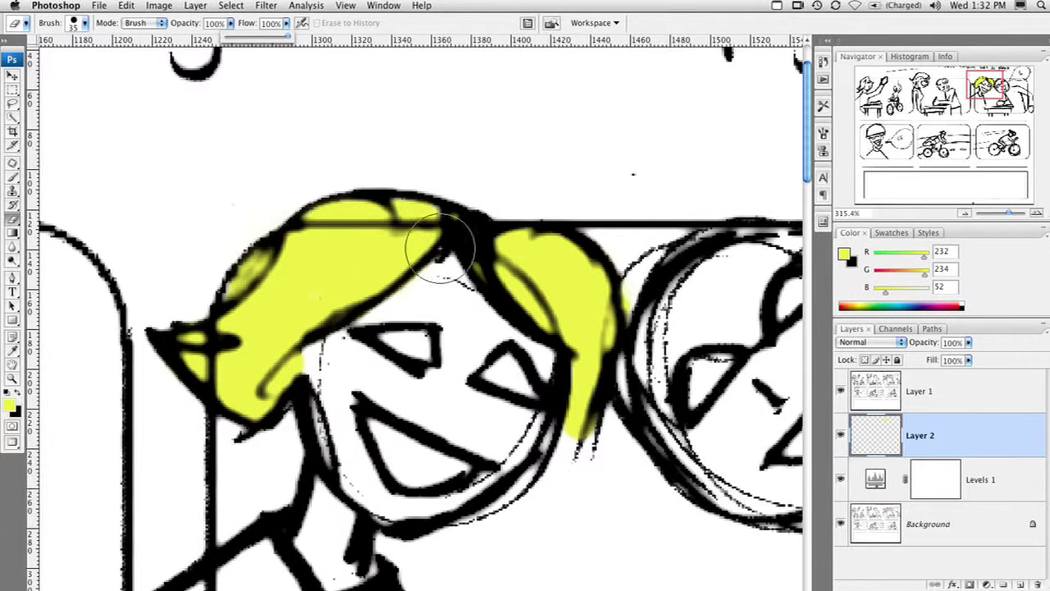
pyautogui.click(861, 390)
pyautogui.moveTo(435, 239)
pyautogui.mouseDown()
pyautogui.moveTo(386, 229)
pyautogui.moveTo(328, 242)
pyautogui.moveTo(258, 309)
pyautogui.mouseUp()
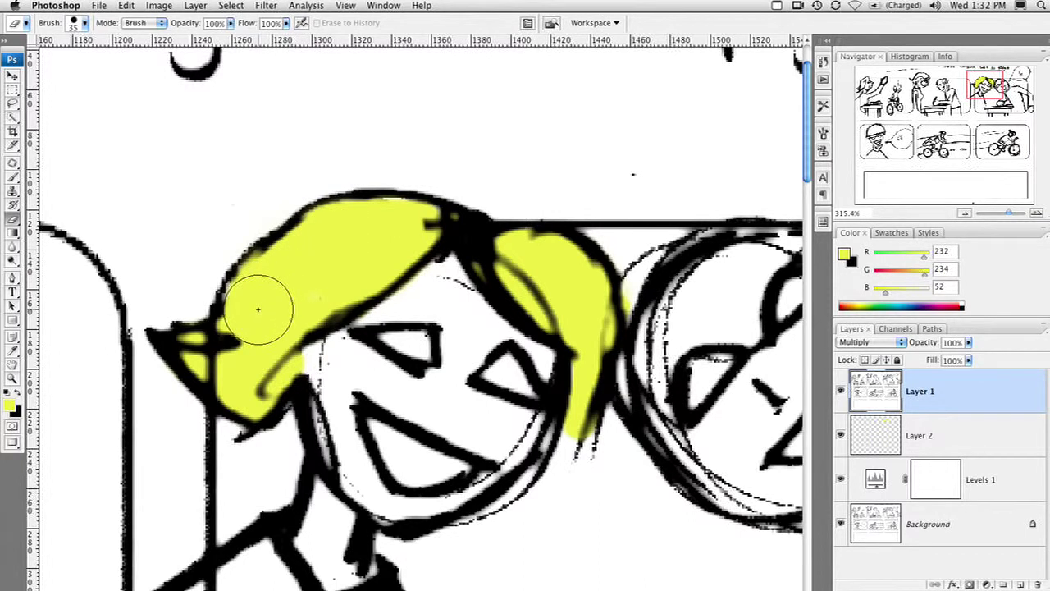
# Erase the leftover sketch lines inside both parts of the woman's hair on Layer 1
pyautogui.moveTo(258, 310)
pyautogui.mouseDown()
pyautogui.moveTo(251, 333)
pyautogui.moveTo(222, 355)
pyautogui.moveTo(275, 344)
pyautogui.moveTo(264, 353)
pyautogui.mouseUp()
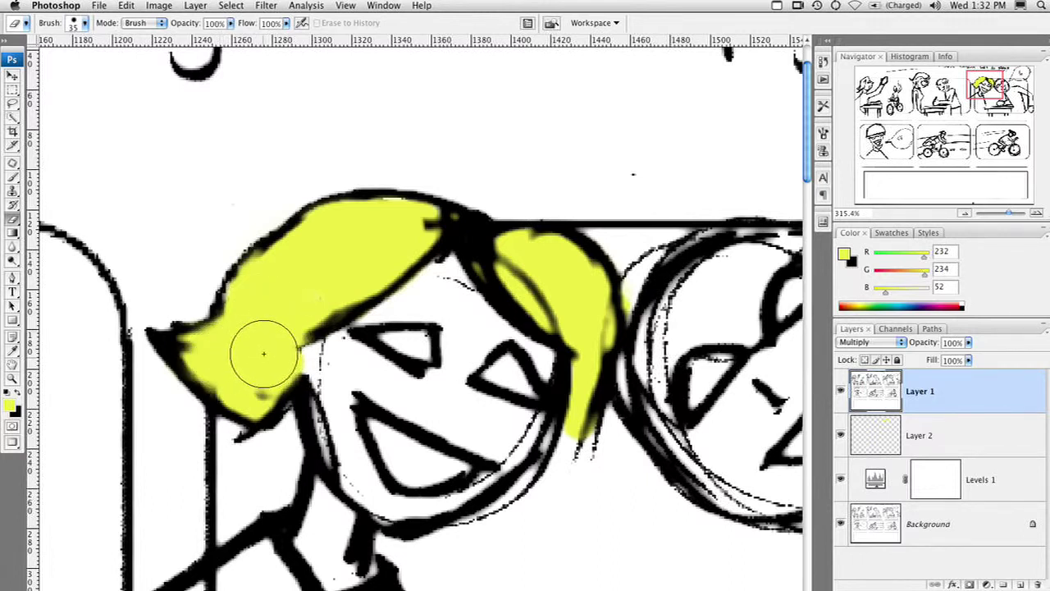
pyautogui.moveTo(586, 265)
pyautogui.mouseDown()
pyautogui.moveTo(532, 268)
pyautogui.moveTo(569, 306)
pyautogui.moveTo(530, 266)
pyautogui.moveTo(555, 286)
pyautogui.mouseUp()
# Make Layer 2 active and set the foreground color to a green of R 45, G 165, B 57
pyautogui.press('super+minus')
pyautogui.press('super+minus')
pyautogui.press('super+minus')
pyautogui.press('super+minus')
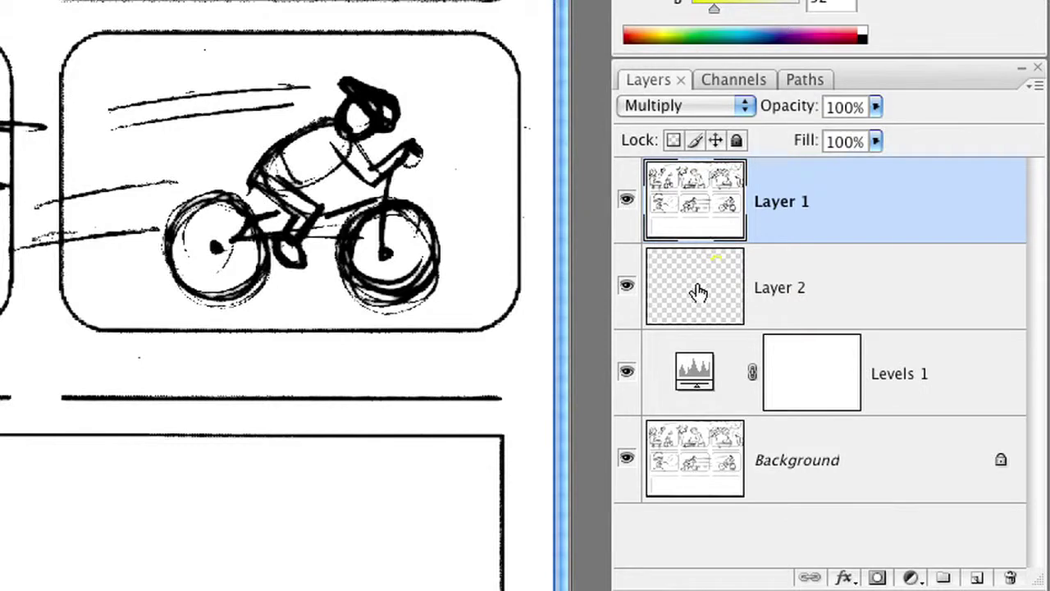
pyautogui.click(698, 293)
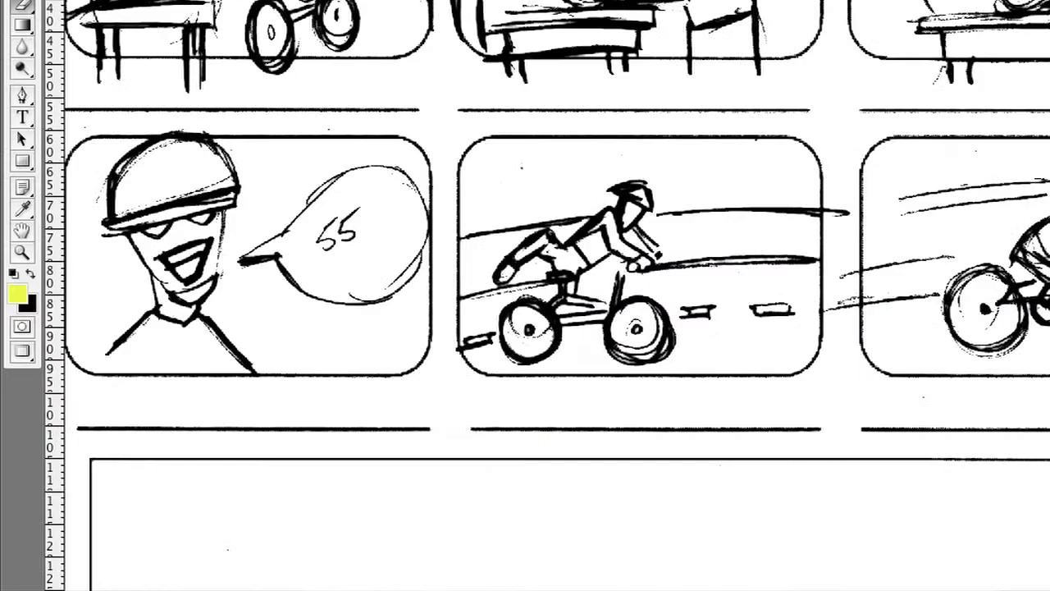
pyautogui.click(20, 298)
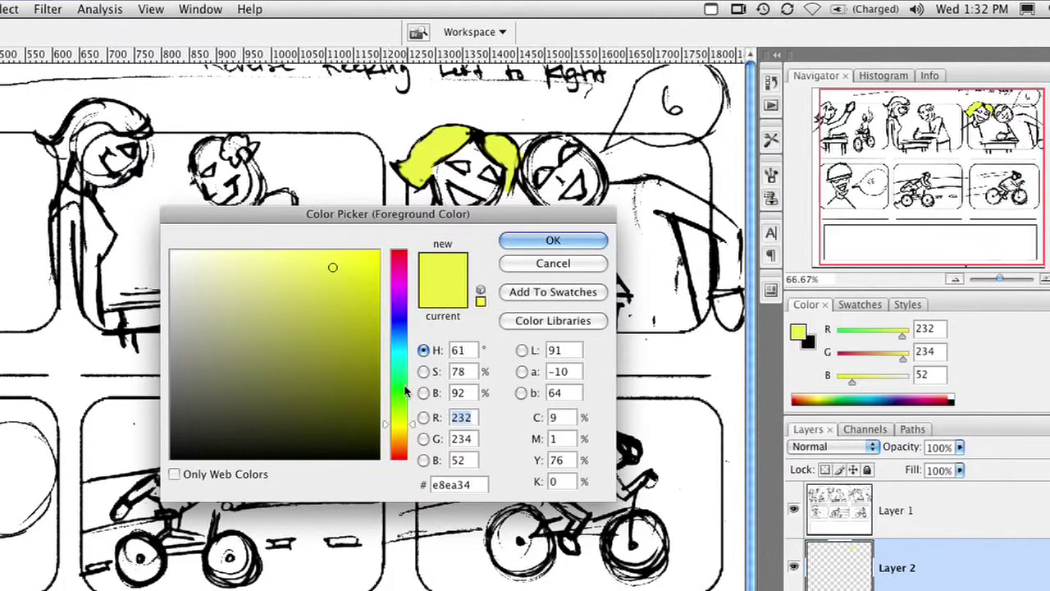
pyautogui.click(403, 385)
pyautogui.moveTo(341, 279); pyautogui.dragTo(322, 324)
pyautogui.click(553, 240)
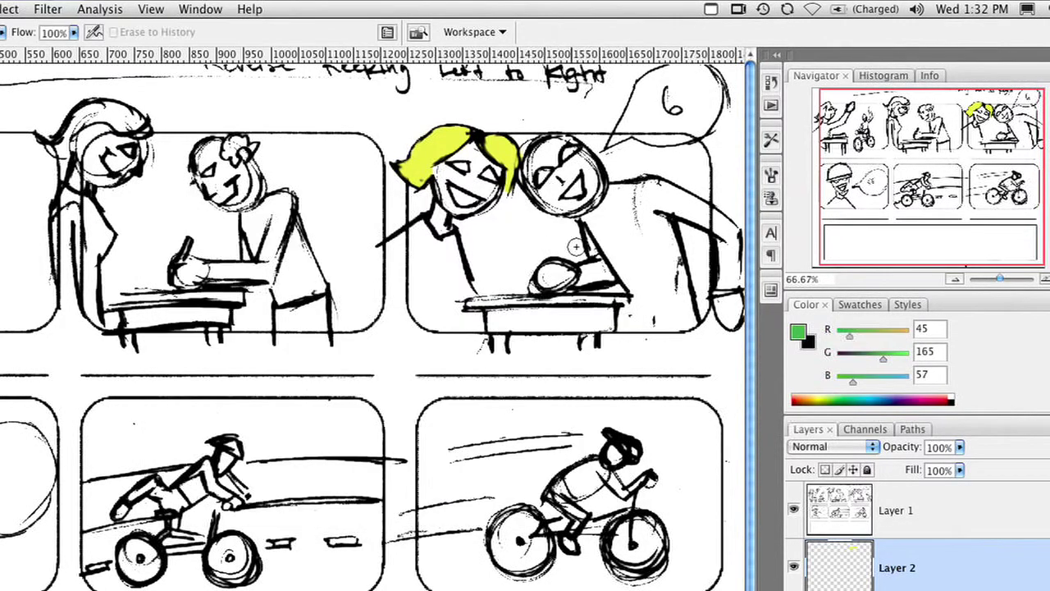
# Rename Layer 2 as Color
pyautogui.press('z')
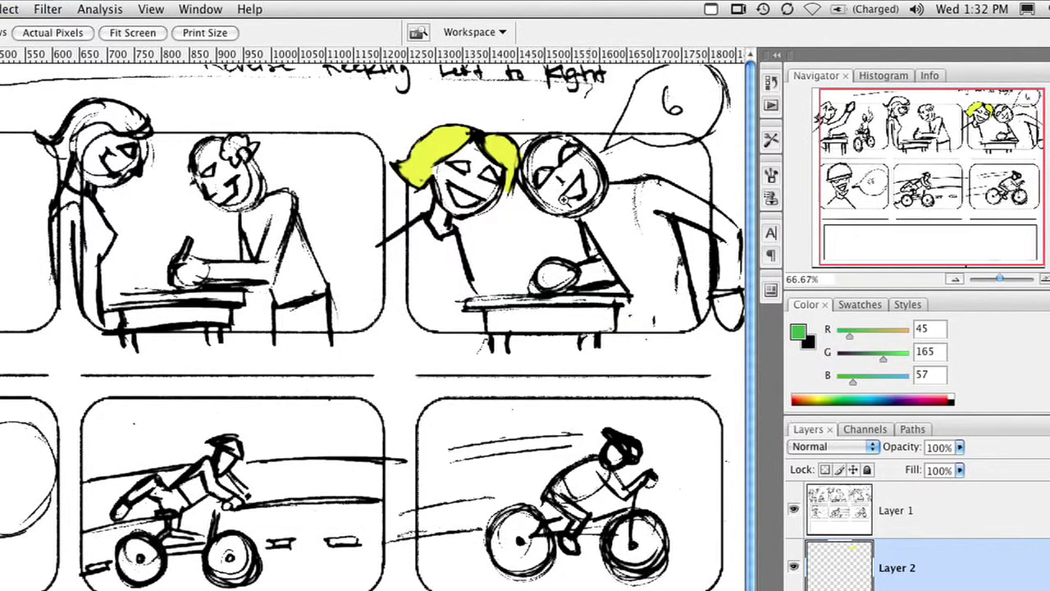
pyautogui.moveTo(751, 302); pyautogui.dragTo(750, 302)
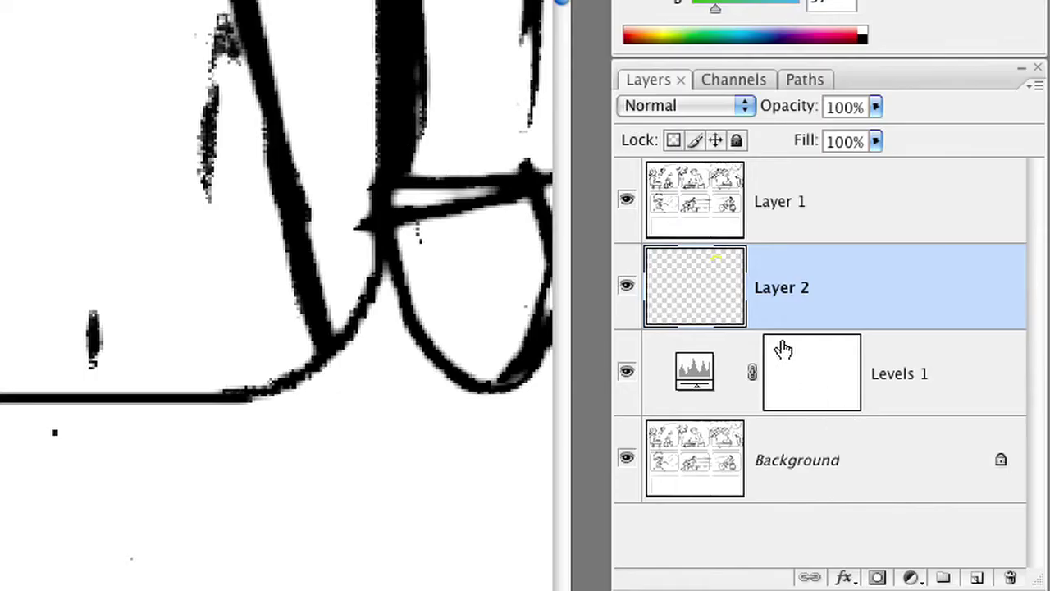
pyautogui.doubleClick(782, 291)
pyautogui.write('Co')
pyautogui.press('Return')
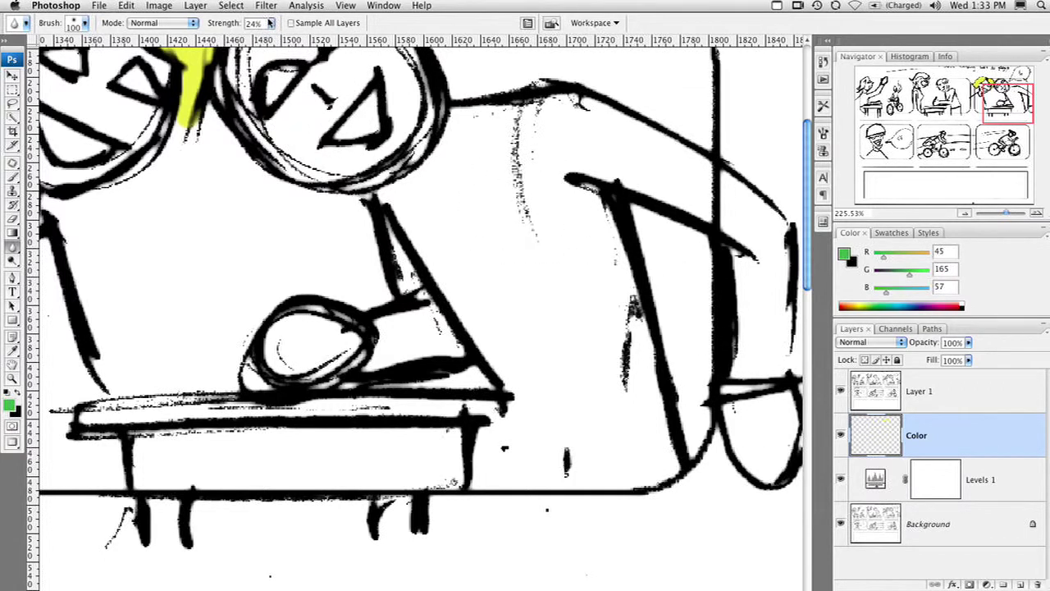
# Paint a green band inside the leaning figure's shirt outline, from the front edge over the shoulder and down the raised arm, with a size 35 brush
pyautogui.press('b')
pyautogui.press(']')
pyautogui.press(']')
pyautogui.click(460, 280)
pyautogui.moveTo(460, 279); pyautogui.dragTo(526, 369)
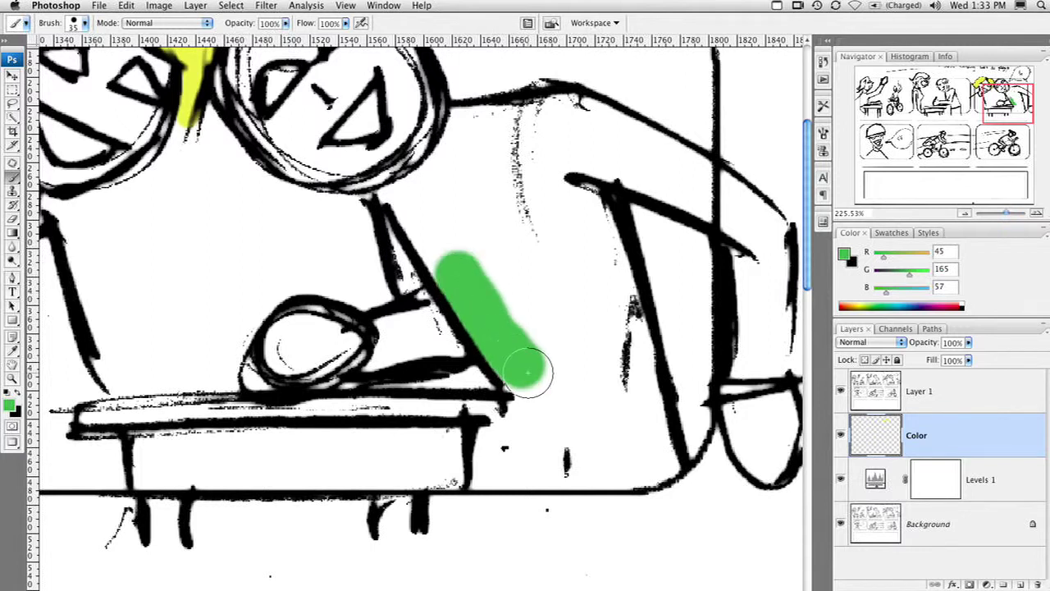
pyautogui.keyDown('shift'); pyautogui.click(400, 200); pyautogui.keyUp('shift')
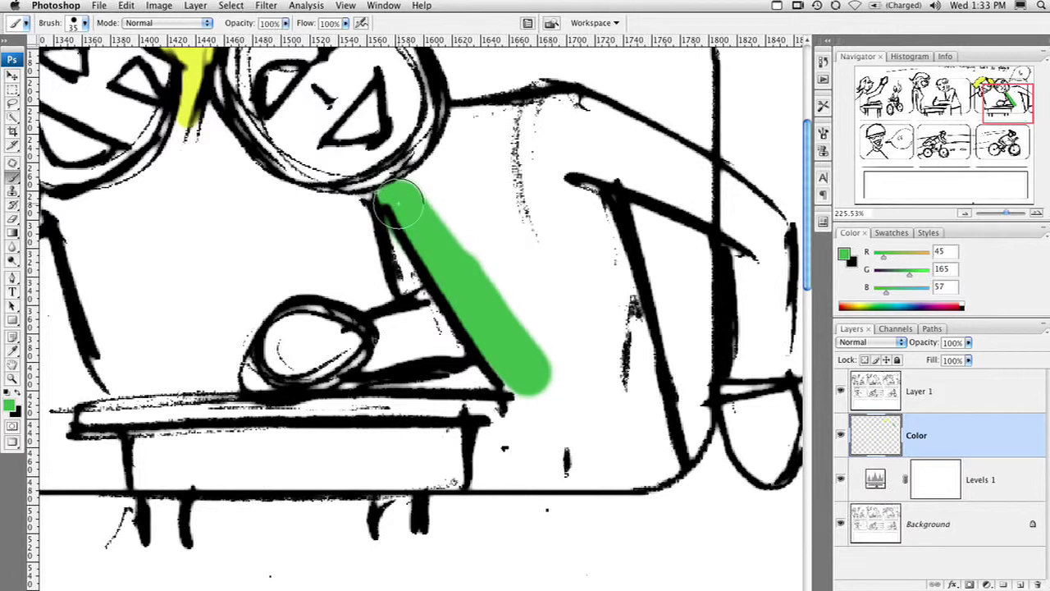
pyautogui.moveTo(400, 199)
pyautogui.mouseDown()
pyautogui.moveTo(453, 163)
pyautogui.moveTo(464, 128)
pyautogui.mouseUp()
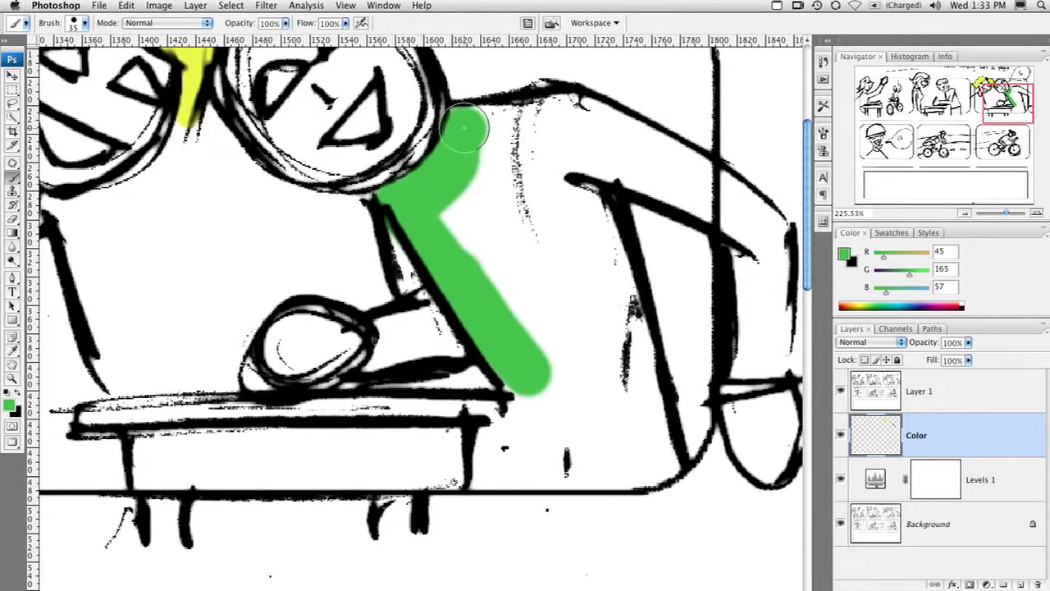
pyautogui.keyDown('shift'); pyautogui.click(563, 112); pyautogui.keyUp('shift')
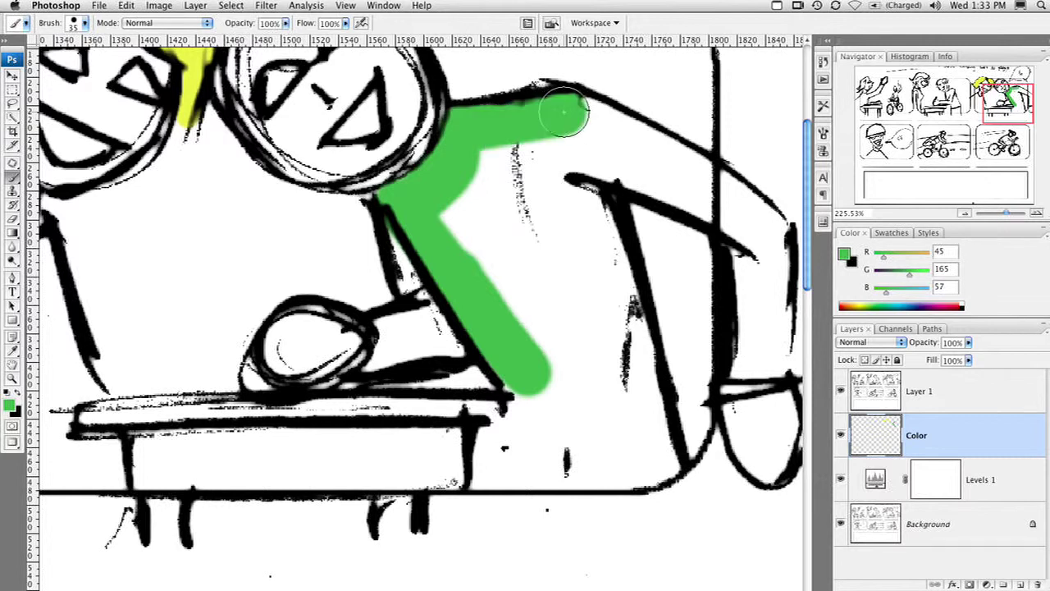
pyautogui.keyDown('shift'); pyautogui.click(664, 155); pyautogui.keyUp('shift')
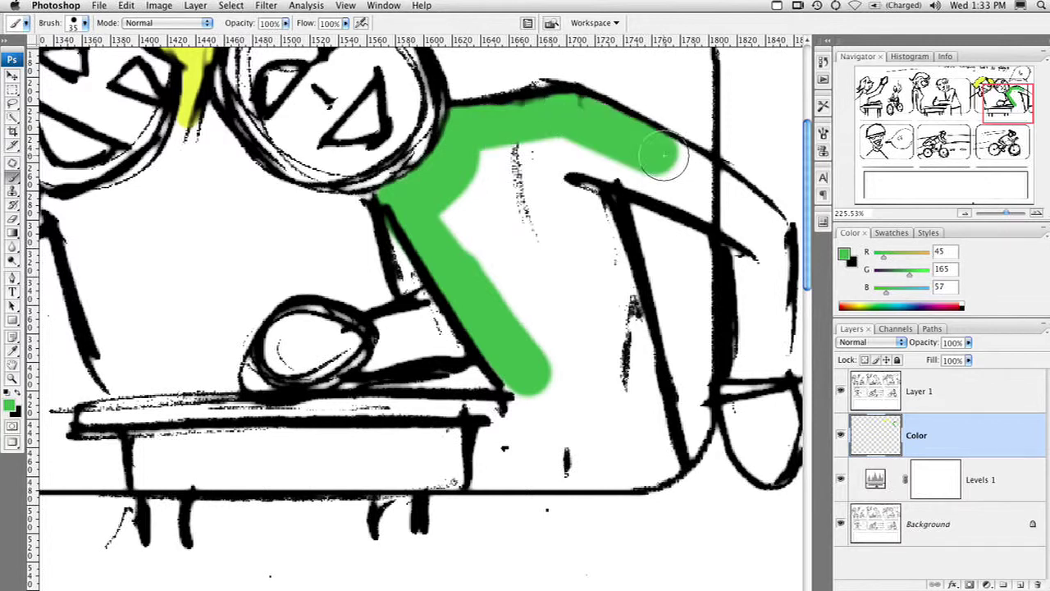
pyautogui.keyDown('shift'); pyautogui.click(769, 238); pyautogui.keyUp('shift')
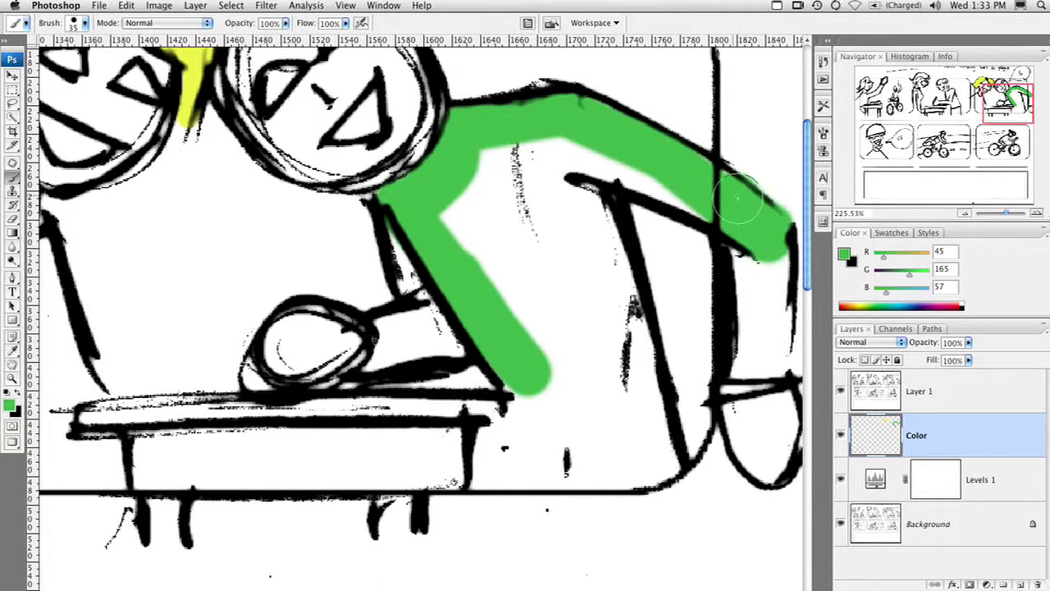
# Fill the rest of the leaning figure's shirt with green, from the sleeve's underside down to the panel's lower edge
pyautogui.keyDown('shift'); pyautogui.click(630, 173); pyautogui.keyUp('shift')
pyautogui.moveTo(629, 173)
pyautogui.mouseDown()
pyautogui.moveTo(564, 151)
pyautogui.moveTo(504, 152)
pyautogui.moveTo(441, 231)
pyautogui.mouseUp()
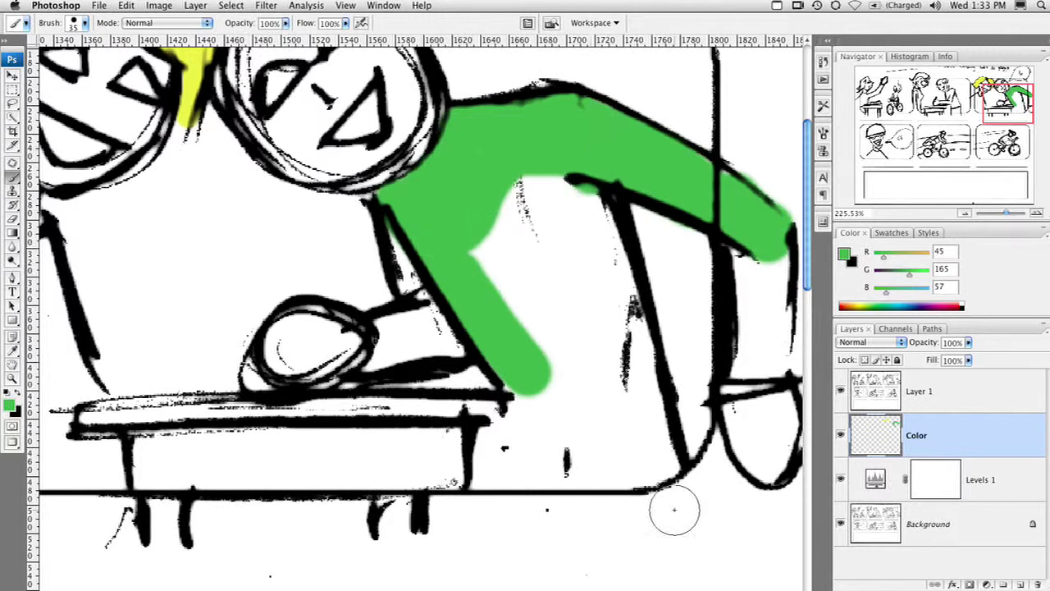
pyautogui.keyDown('shift'); pyautogui.click(644, 417); pyautogui.keyUp('shift')
pyautogui.moveTo(653, 449)
pyautogui.mouseDown()
pyautogui.moveTo(656, 464)
pyautogui.moveTo(607, 475)
pyautogui.moveTo(496, 475)
pyautogui.moveTo(492, 445)
pyautogui.moveTo(537, 389)
pyautogui.moveTo(527, 433)
pyautogui.moveTo(596, 444)
pyautogui.moveTo(616, 434)
pyautogui.mouseUp()
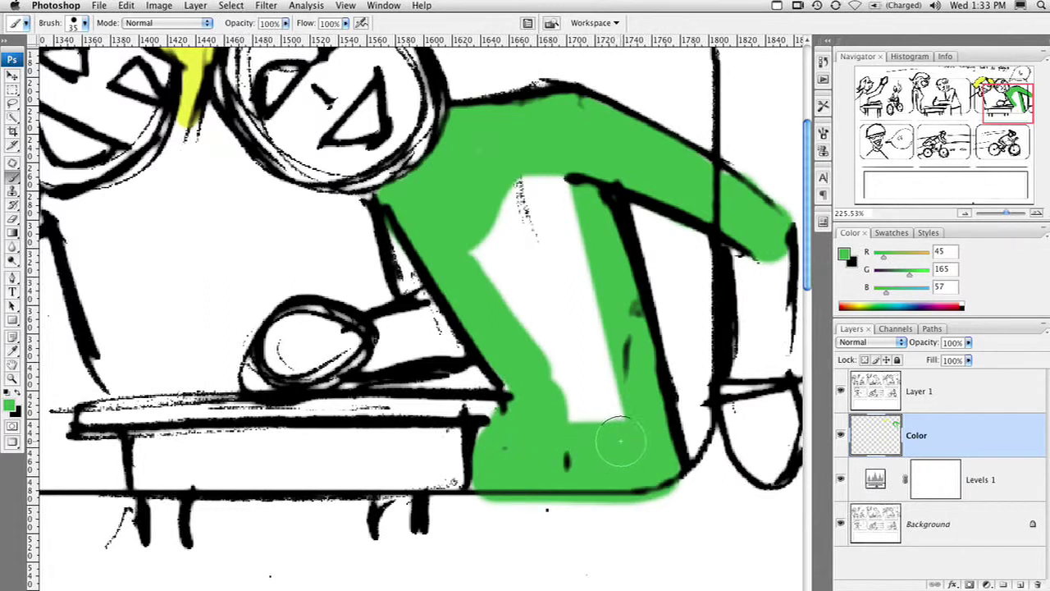
pyautogui.keyDown('shift'); pyautogui.click(565, 169); pyautogui.keyUp('shift')
pyautogui.moveTo(535, 171)
pyautogui.mouseDown()
pyautogui.moveTo(481, 252)
pyautogui.moveTo(532, 305)
pyautogui.moveTo(588, 476)
pyautogui.moveTo(535, 186)
pyautogui.moveTo(525, 291)
pyautogui.mouseUp()
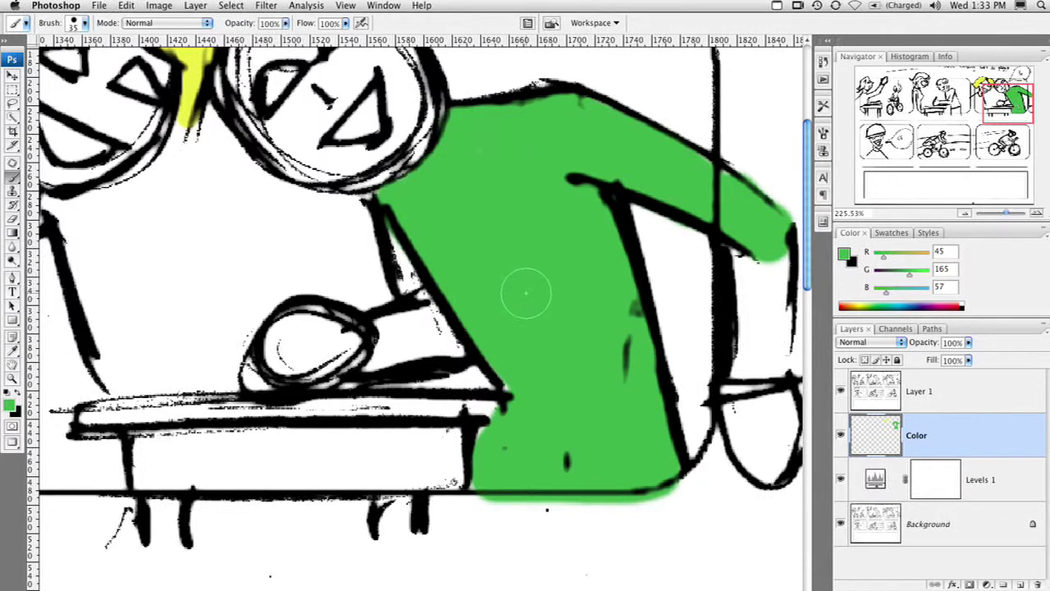
# Paint the sleeve resting on the desk green with the brush reduced to 15, and compare the coloring with Layer 1 hidden and shown
pyautogui.click(402, 340)
pyautogui.moveTo(402, 340)
pyautogui.mouseDown()
pyautogui.moveTo(386, 332)
pyautogui.moveTo(406, 324)
pyautogui.moveTo(393, 342)
pyautogui.mouseUp()
pyautogui.press('[')
pyautogui.press('[')
pyautogui.press('[')
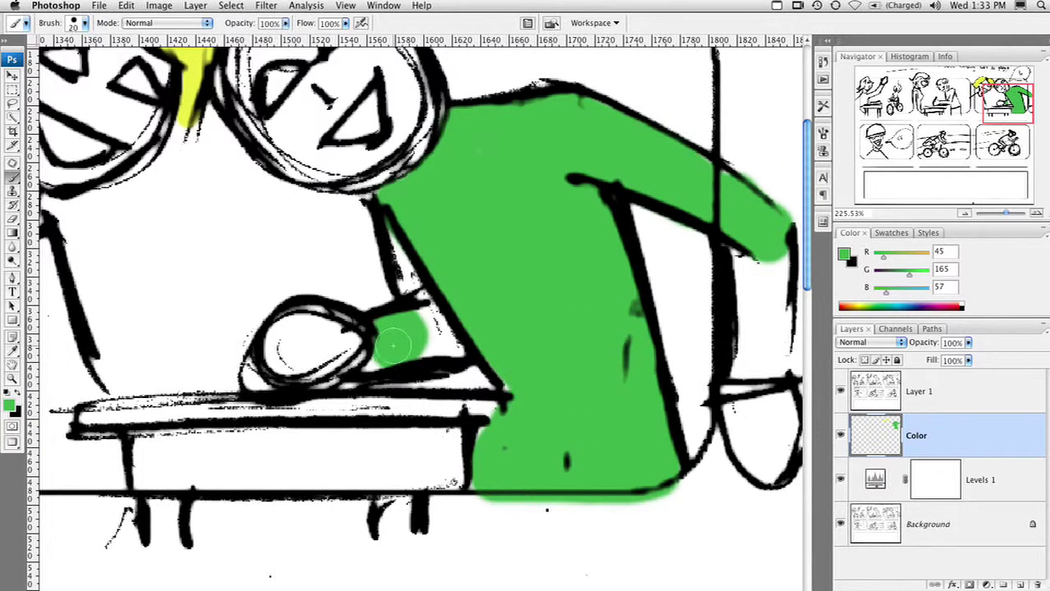
pyautogui.moveTo(369, 357)
pyautogui.mouseDown()
pyautogui.moveTo(454, 355)
pyautogui.moveTo(433, 325)
pyautogui.moveTo(418, 323)
pyautogui.moveTo(437, 346)
pyautogui.moveTo(420, 303)
pyautogui.moveTo(437, 314)
pyautogui.moveTo(417, 278)
pyautogui.moveTo(417, 289)
pyautogui.moveTo(403, 276)
pyautogui.moveTo(417, 303)
pyautogui.moveTo(390, 219)
pyautogui.mouseUp()
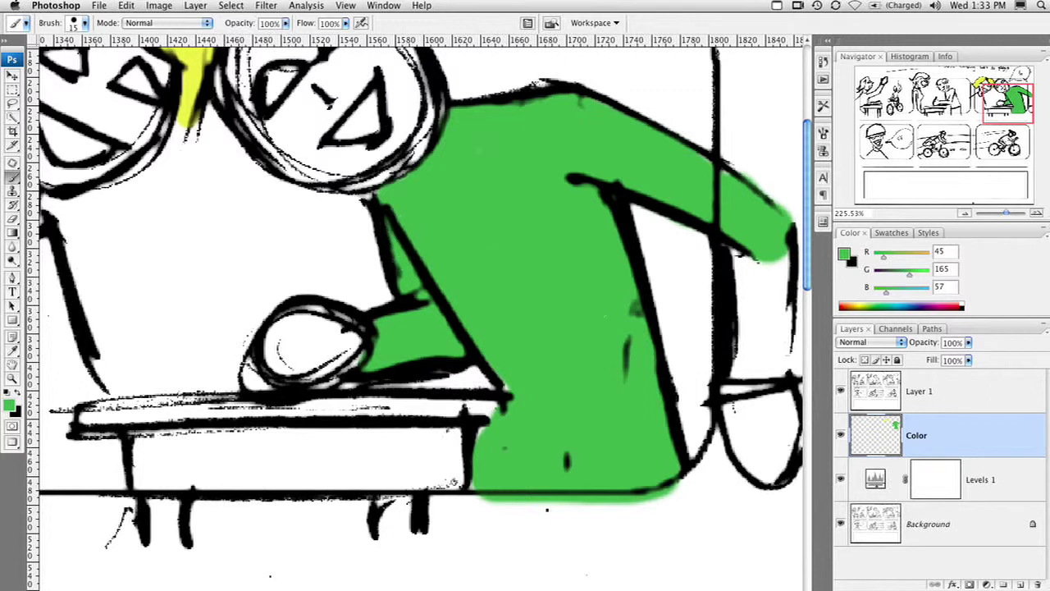
pyautogui.click(841, 392)
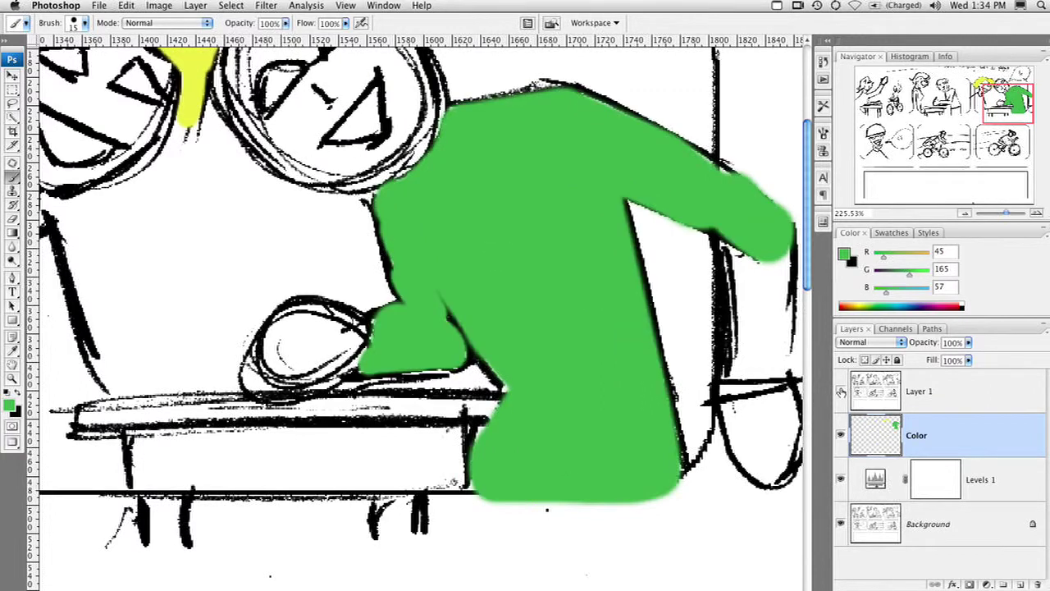
pyautogui.click(840, 392)
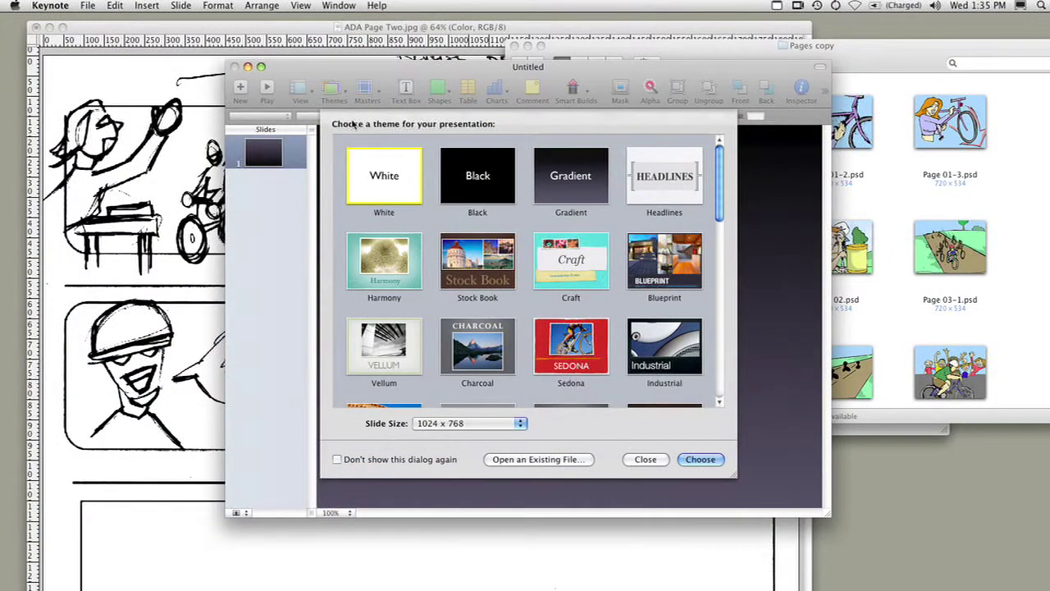
# In Keynote, create a presentation from the Storyboard theme with a slide size of 1024 x 768
pyautogui.scroll(-3, 551, 247)
pyautogui.scroll(-4, 554, 248)
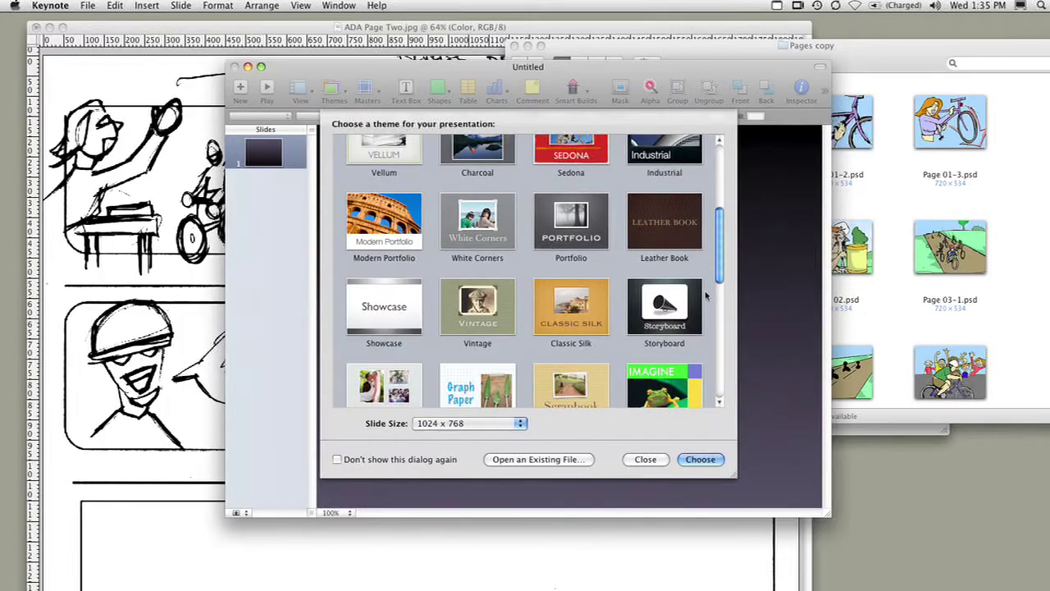
pyautogui.click(693, 306)
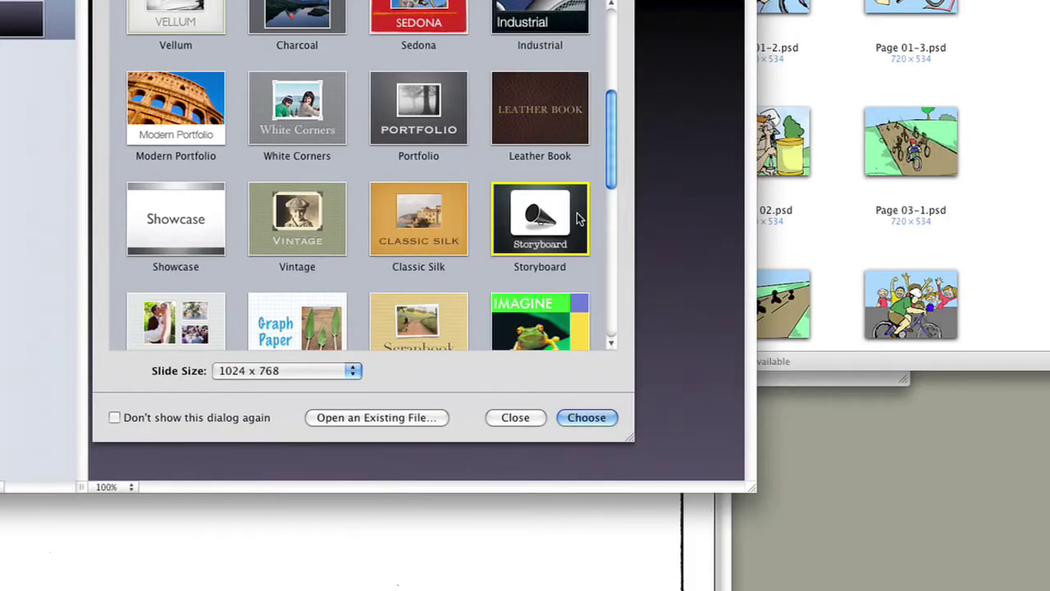
pyautogui.click(587, 419)
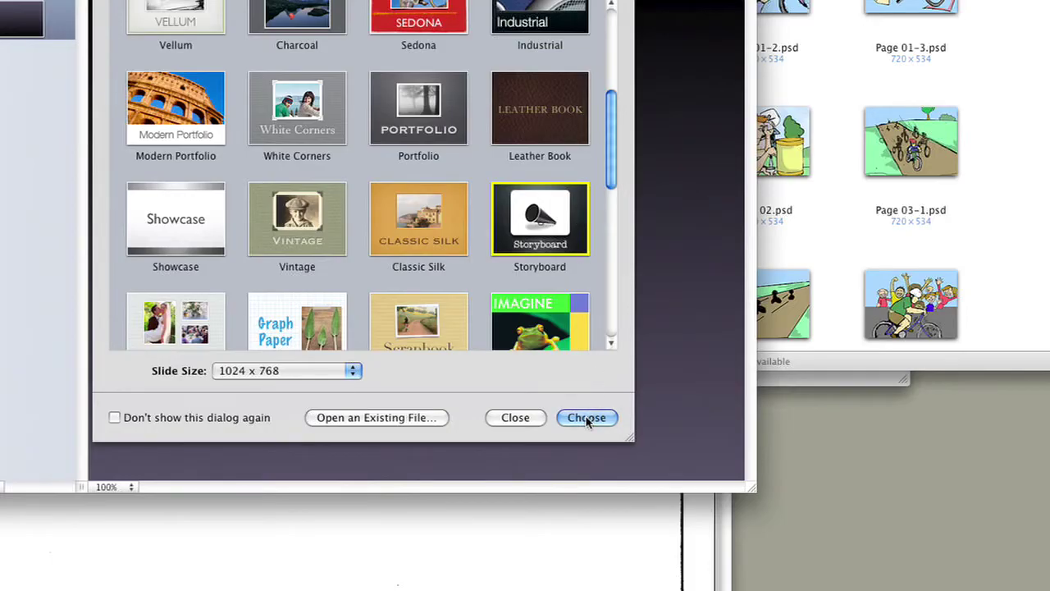
pyautogui.click(291, 369)
pyautogui.click(288, 373)
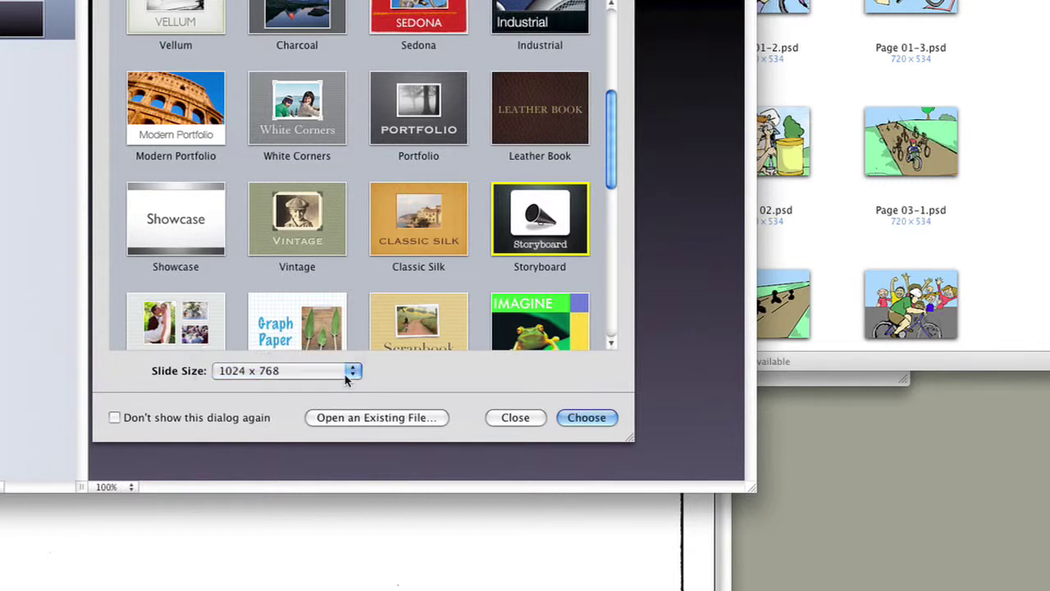
pyautogui.click(597, 420)
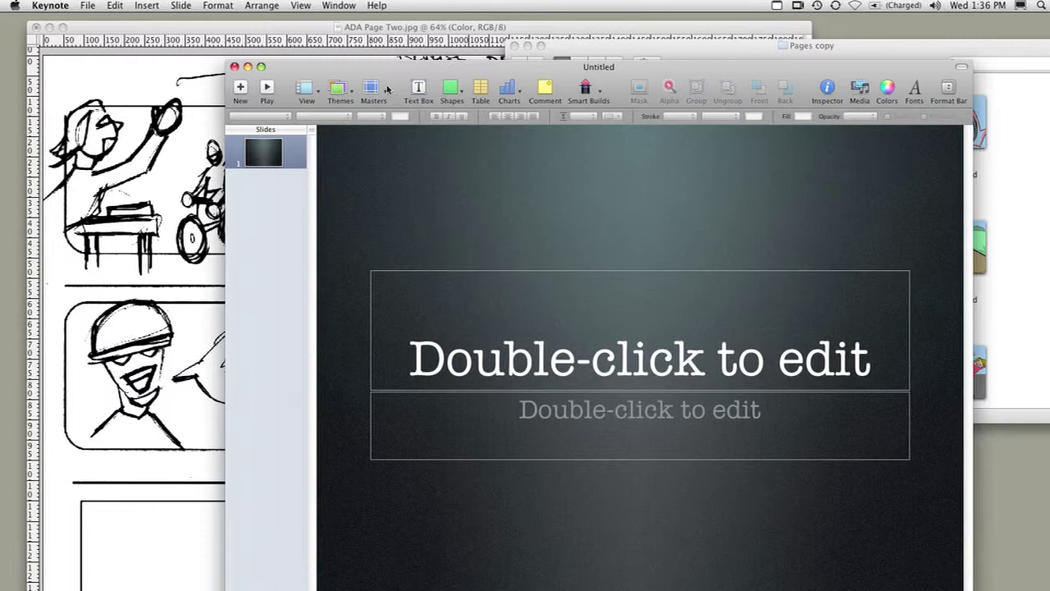
# Apply the Photo - Horizontal master to the first slide and place Page 01-1.psd from the Pages copy folder in its photo placeholder
pyautogui.click(382, 89)
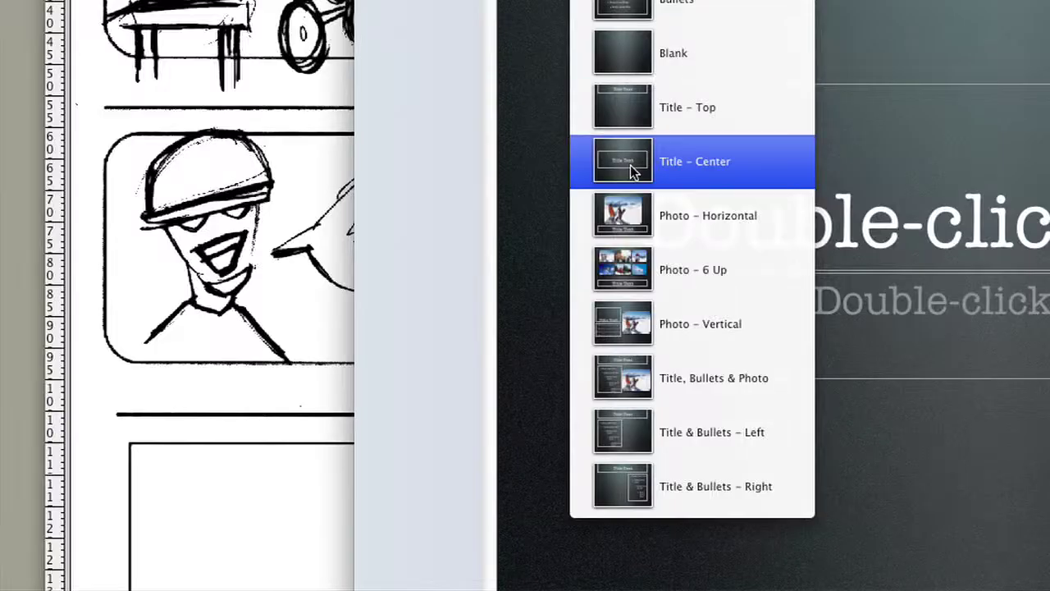
pyautogui.click(623, 215)
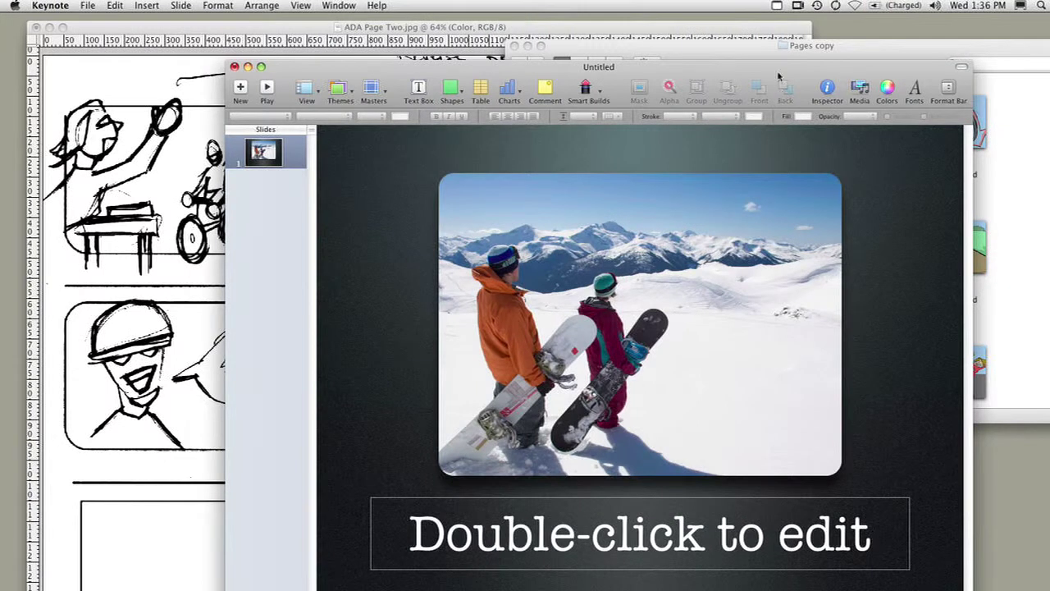
pyautogui.moveTo(777, 74); pyautogui.dragTo(574, 76)
pyautogui.moveTo(783, 59); pyautogui.dragTo(908, 71)
pyautogui.moveTo(847, 135); pyautogui.dragTo(414, 363)
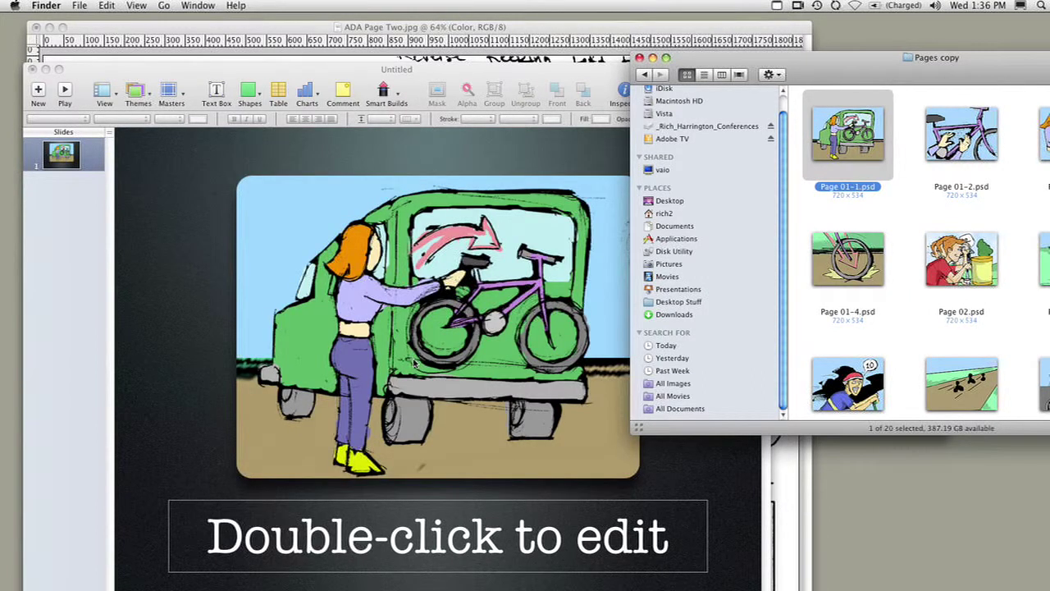
# Add a second slide to the presentation
pyautogui.click(38, 94)
pyautogui.click(38, 95)
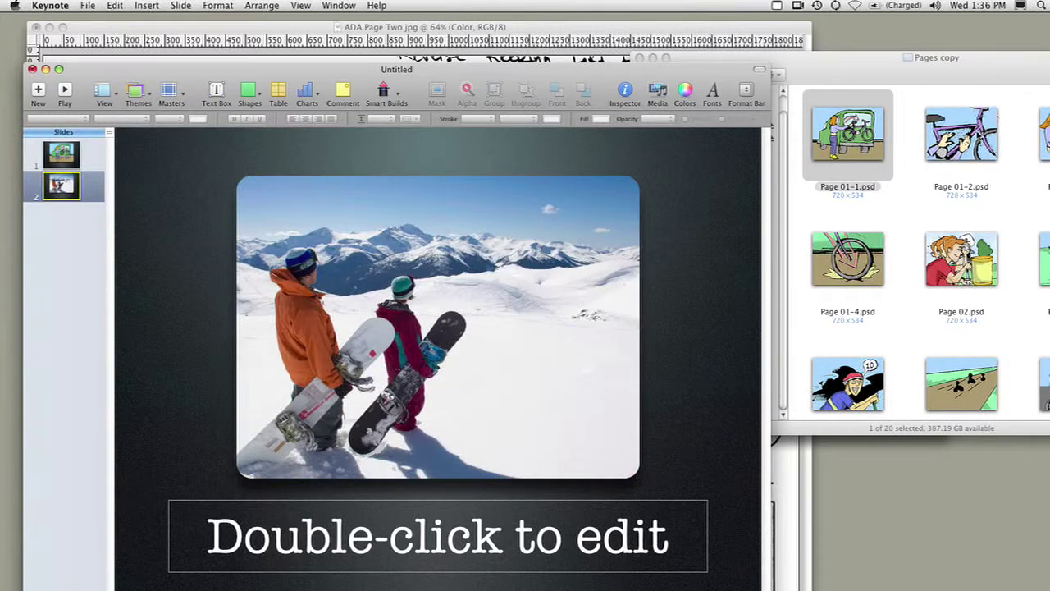